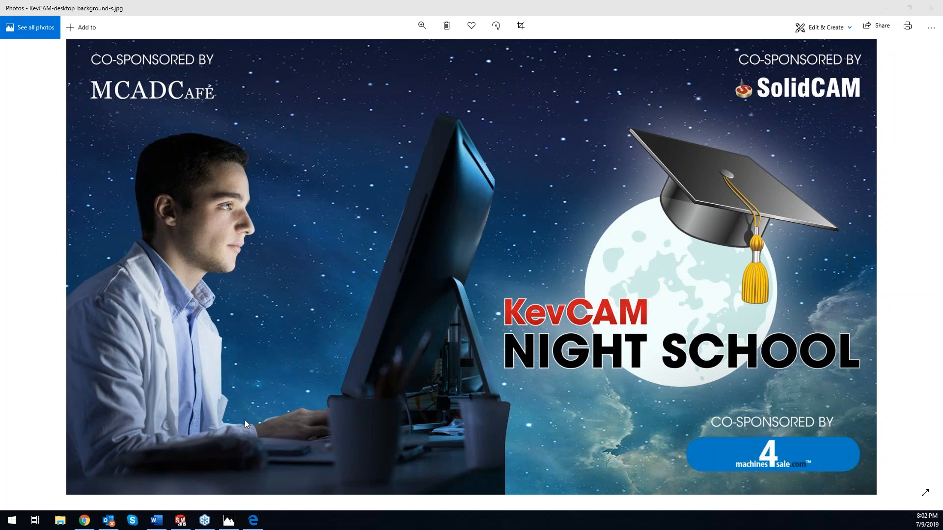
Switch to Chrome and look through the playlists of the SolidCAM University YouTube channel.
{"action": "left_click", "coordinate": [84, 520]}
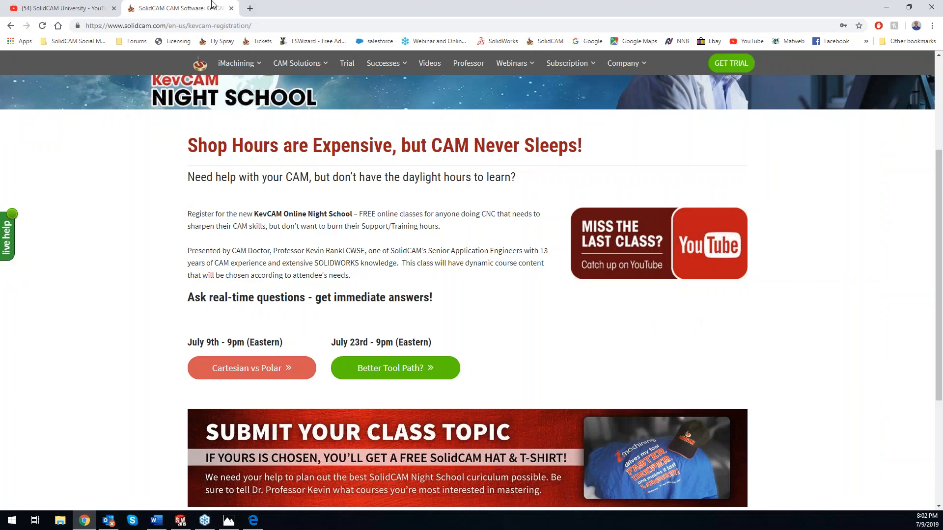
{"action": "left_click", "coordinate": [74, 7]}
{"action": "scroll", "coordinate": [611, 312], "scroll_direction": "down", "scroll_amount": 2}
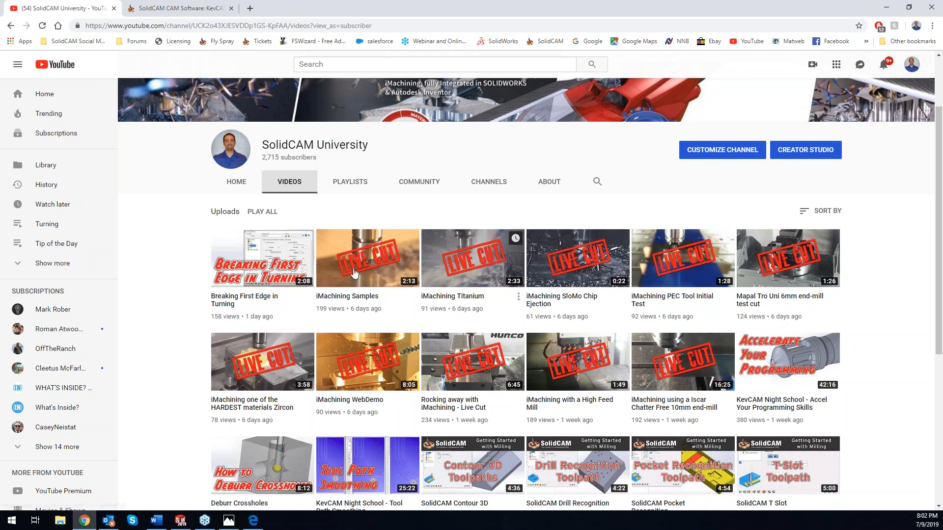
{"action": "left_click", "coordinate": [353, 185]}
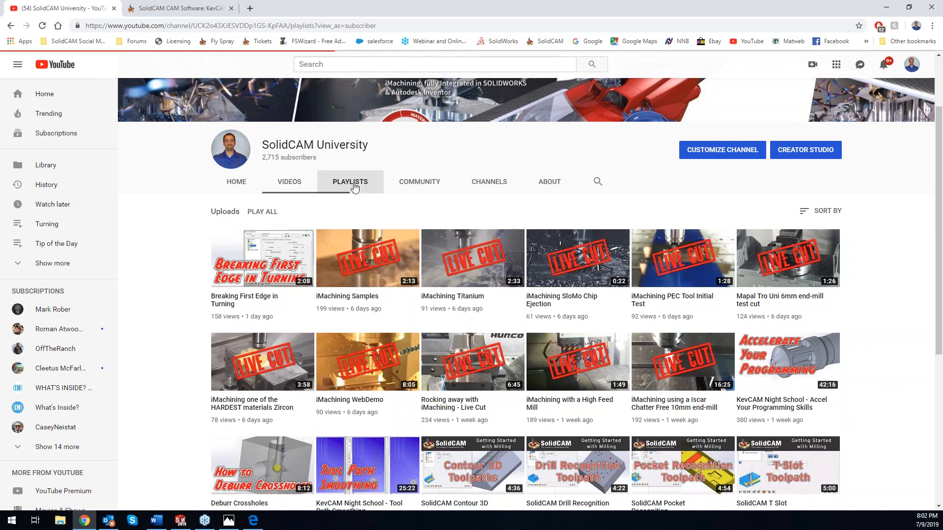
{"action": "scroll", "coordinate": [627, 300], "scroll_direction": "down", "scroll_amount": 3}
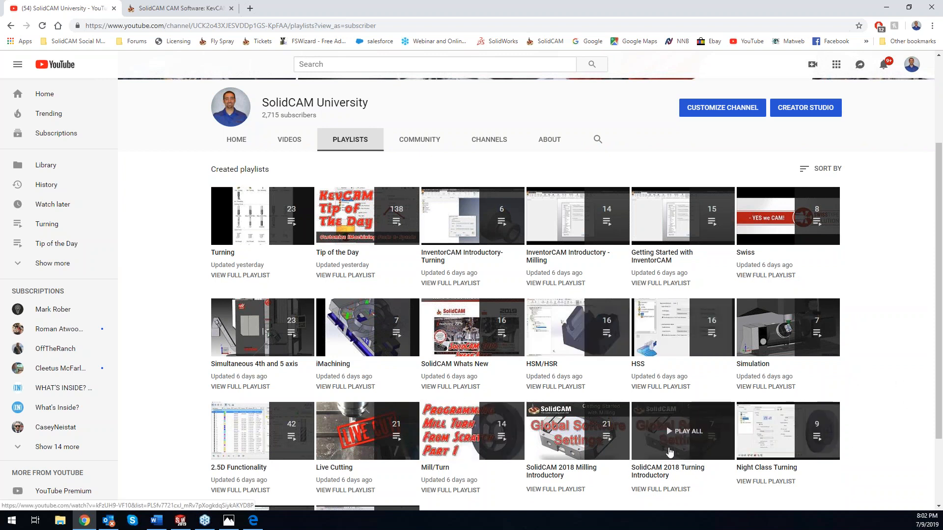
{"action": "scroll", "coordinate": [669, 449], "scroll_direction": "down", "scroll_amount": 2}
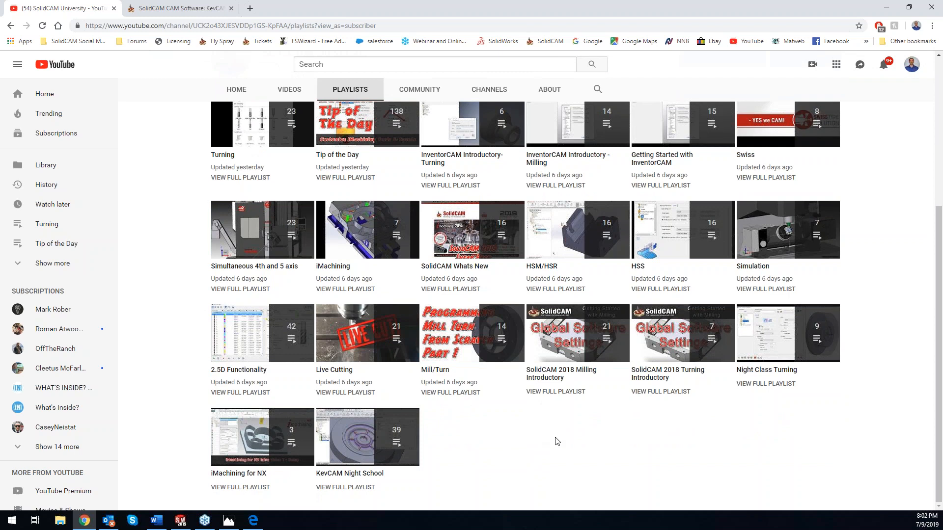
Put the browser and photo windows away, view the class-topic PDF in Edge, and return to the Polar-test assembly in SOLIDWORKS.
{"action": "left_click", "coordinate": [884, 7]}
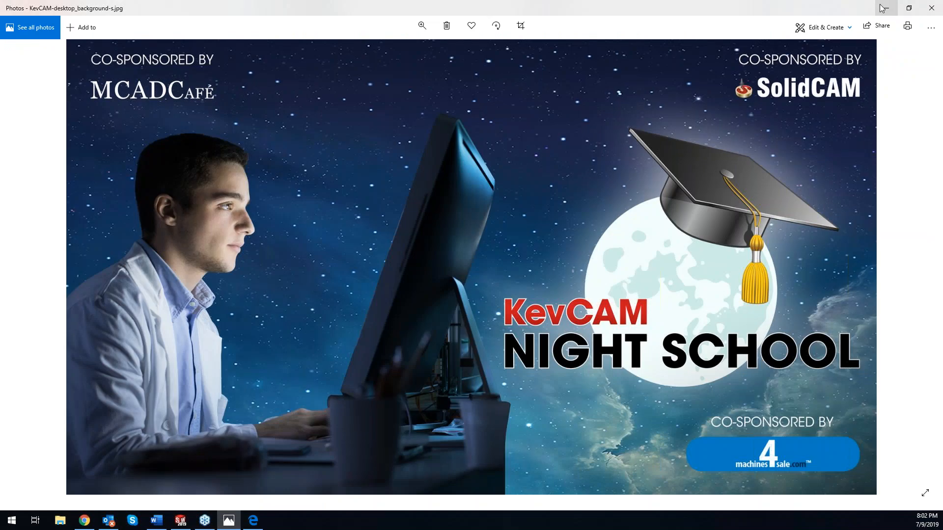
{"action": "left_click", "coordinate": [881, 7]}
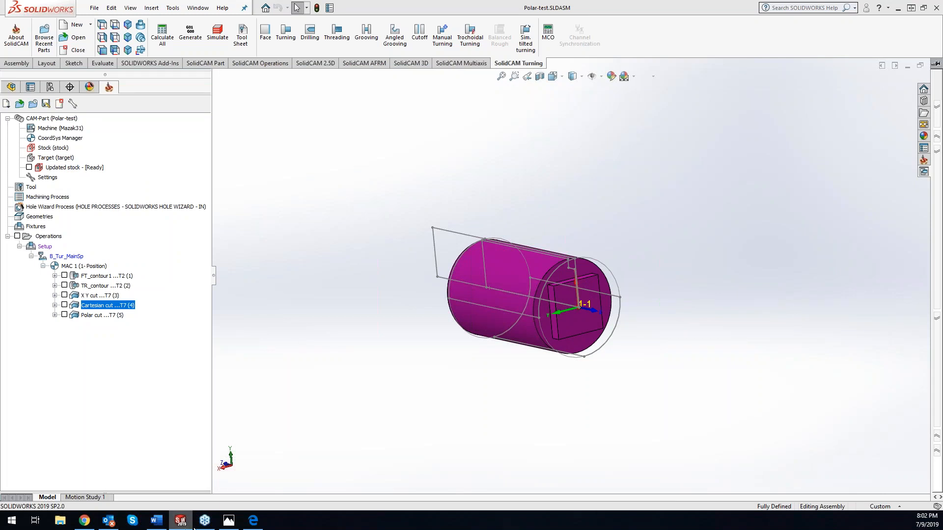
{"action": "left_click", "coordinate": [254, 523]}
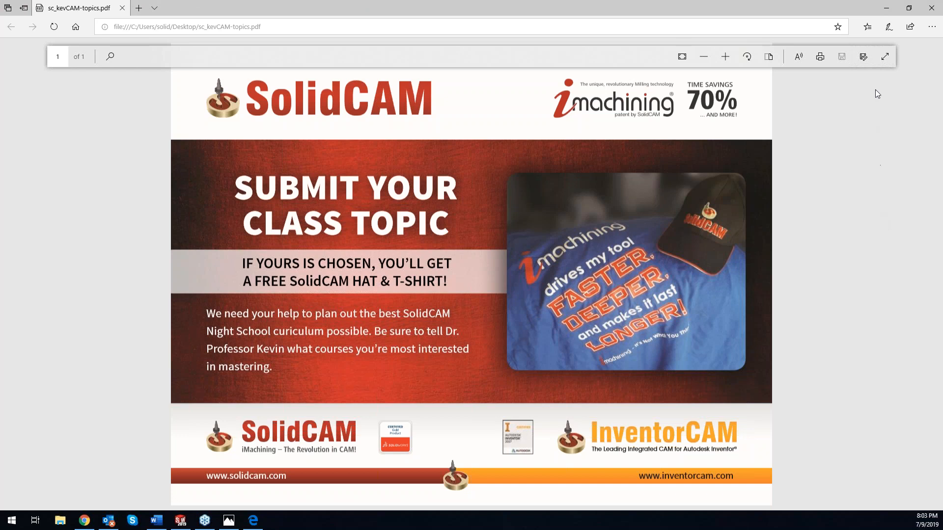
{"action": "left_click", "coordinate": [886, 8]}
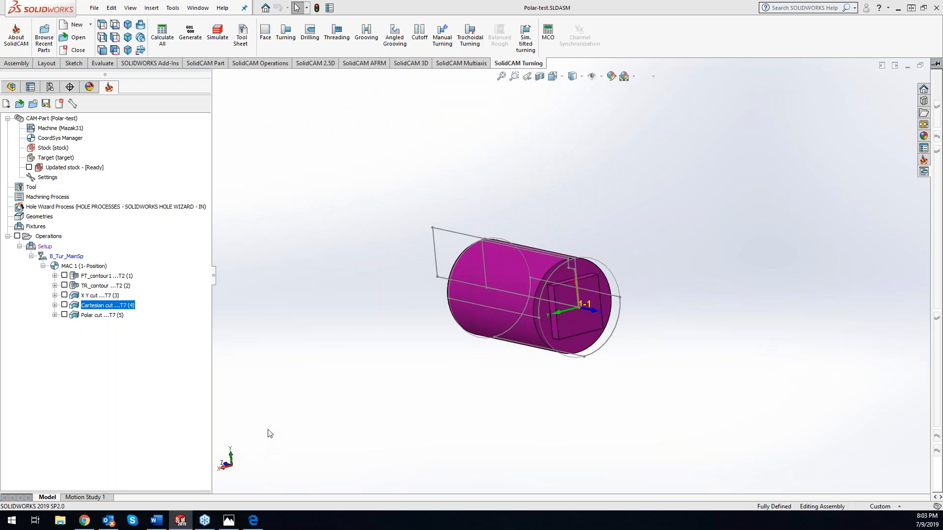
Open the X Y cut profile operation to review its motion control settings.
{"action": "scroll", "coordinate": [500, 347], "scroll_direction": "down", "scroll_amount": 2}
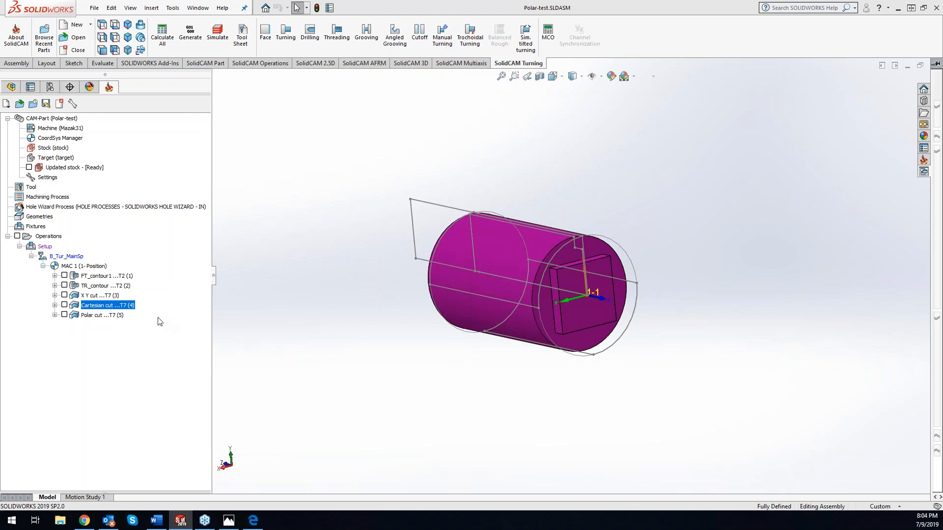
{"action": "left_click", "coordinate": [96, 297]}
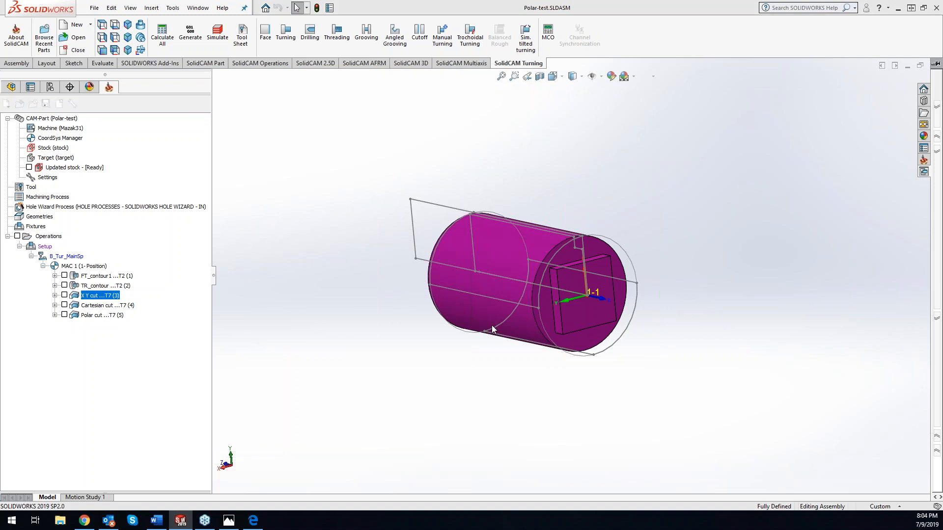
{"action": "left_click_drag", "start_coordinate": [308, 87], "coordinate": [481, 100]}
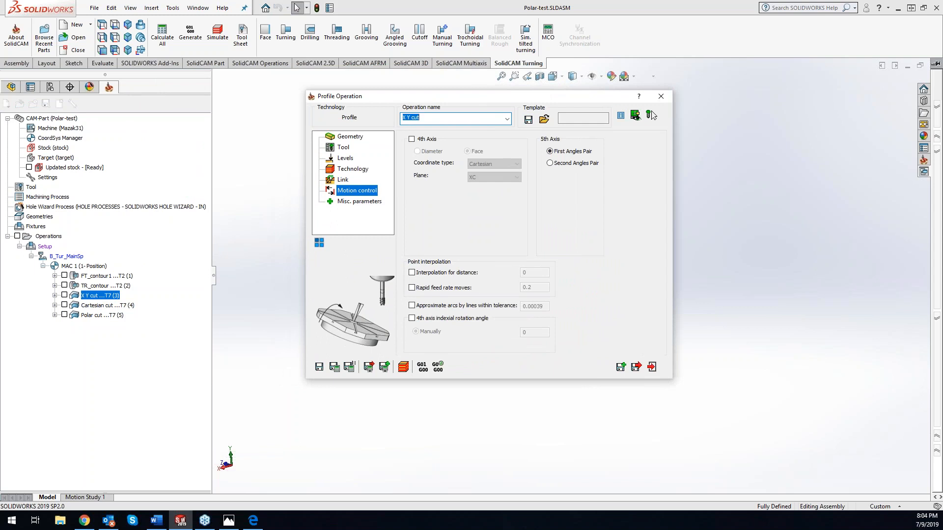
Simulate the X Y cut operation move by move through to the end, and close the simulation.
{"action": "left_click", "coordinate": [403, 367]}
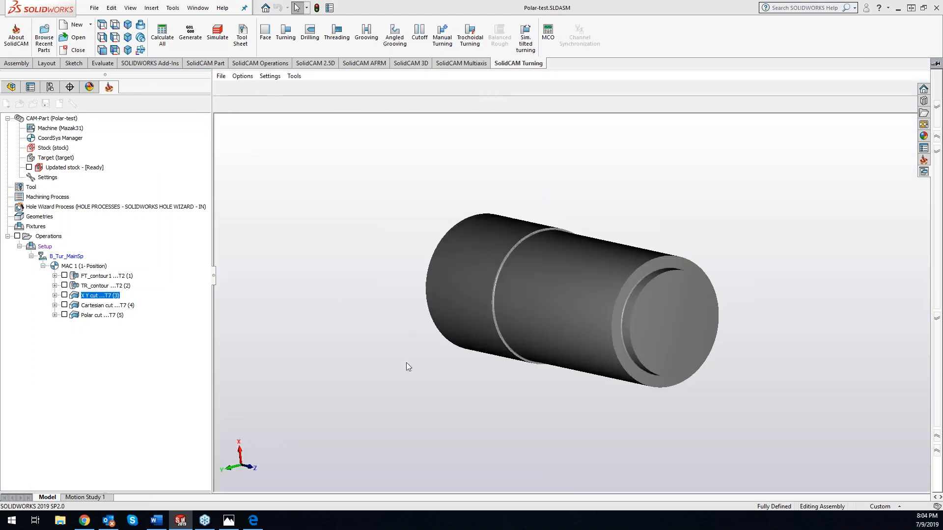
{"action": "left_click", "coordinate": [100, 243]}
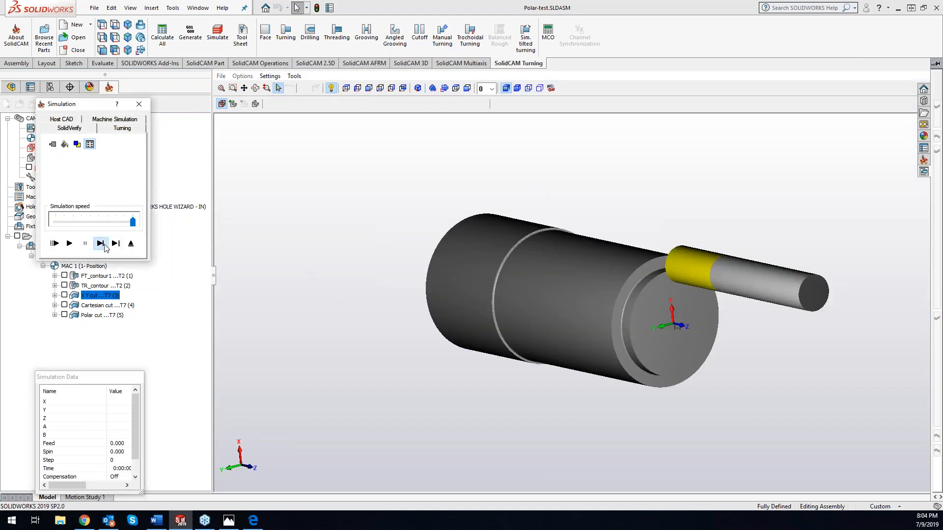
{"action": "left_click", "coordinate": [100, 243]}
{"action": "left_click", "coordinate": [99, 243]}
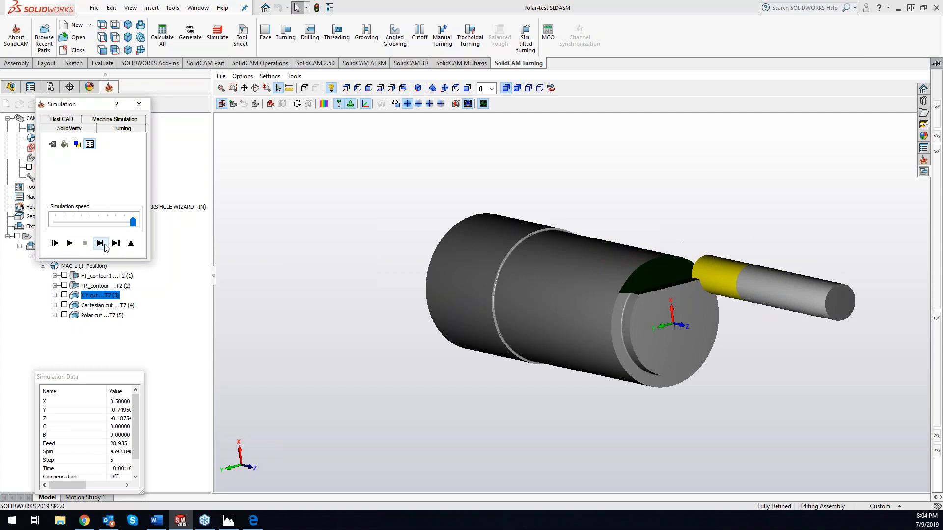
{"action": "left_click", "coordinate": [99, 243]}
{"action": "left_click", "coordinate": [100, 243]}
{"action": "left_click", "coordinate": [100, 243]}
{"action": "left_click", "coordinate": [100, 243]}
{"action": "left_click", "coordinate": [101, 243]}
{"action": "left_click", "coordinate": [101, 243]}
{"action": "left_click", "coordinate": [101, 243]}
{"action": "left_click", "coordinate": [100, 243]}
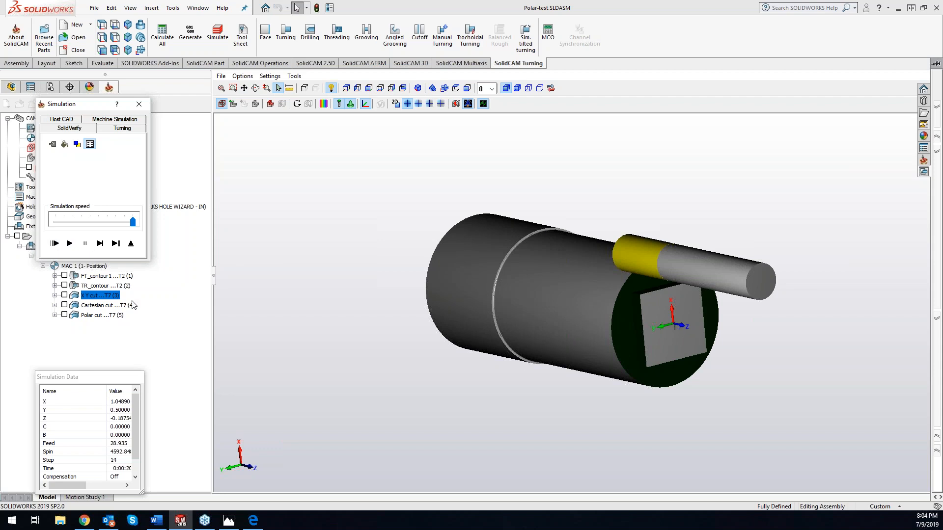
{"action": "left_click", "coordinate": [100, 244]}
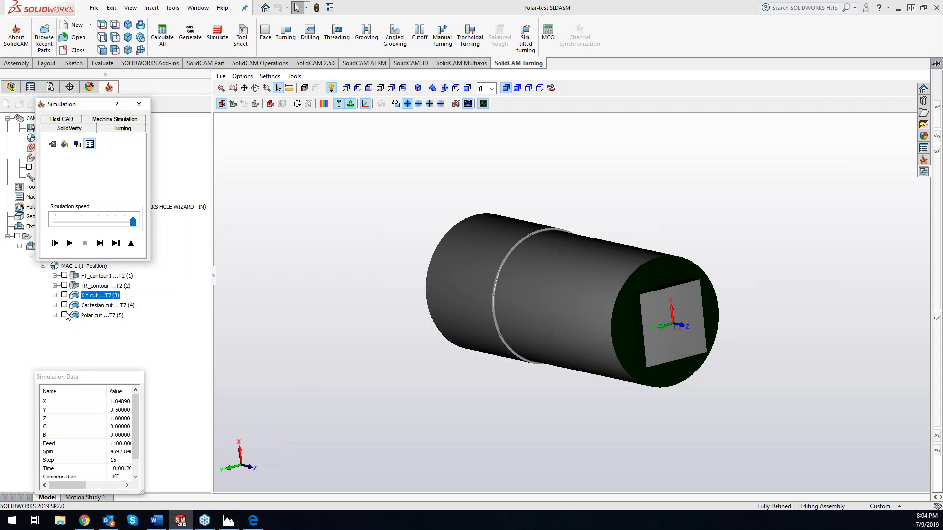
{"action": "left_click", "coordinate": [143, 104]}
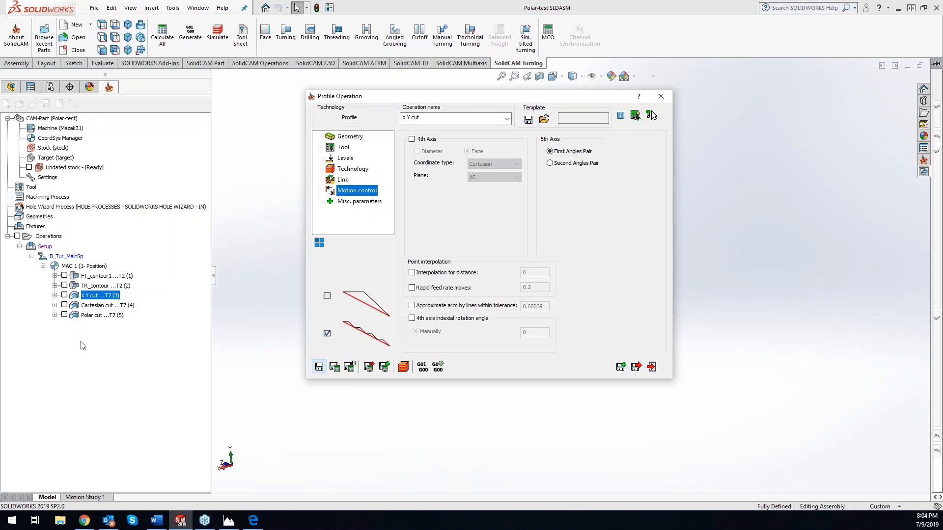
Open the Cartesian cut operation and review its 4th-axis coordinate type and plane options.
{"action": "left_click", "coordinate": [118, 304]}
{"action": "double_click", "coordinate": [119, 305]}
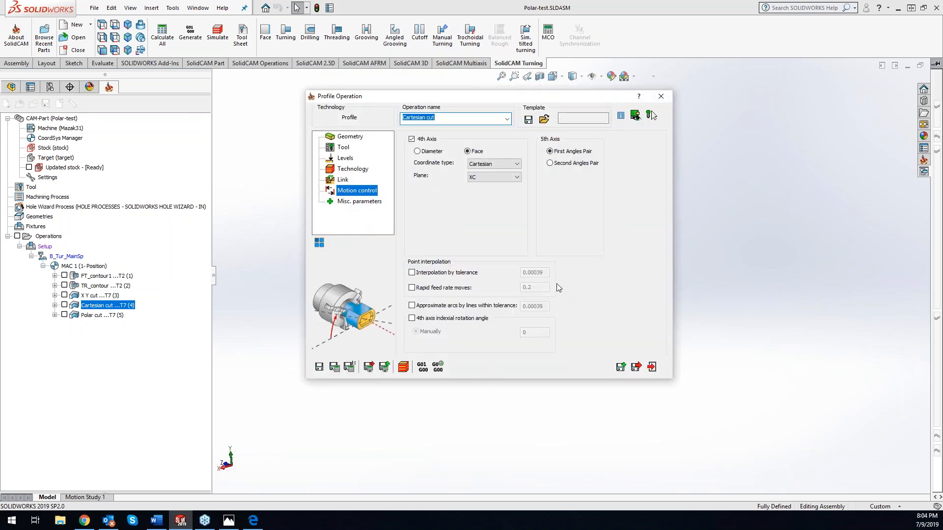
{"action": "left_click", "coordinate": [515, 178]}
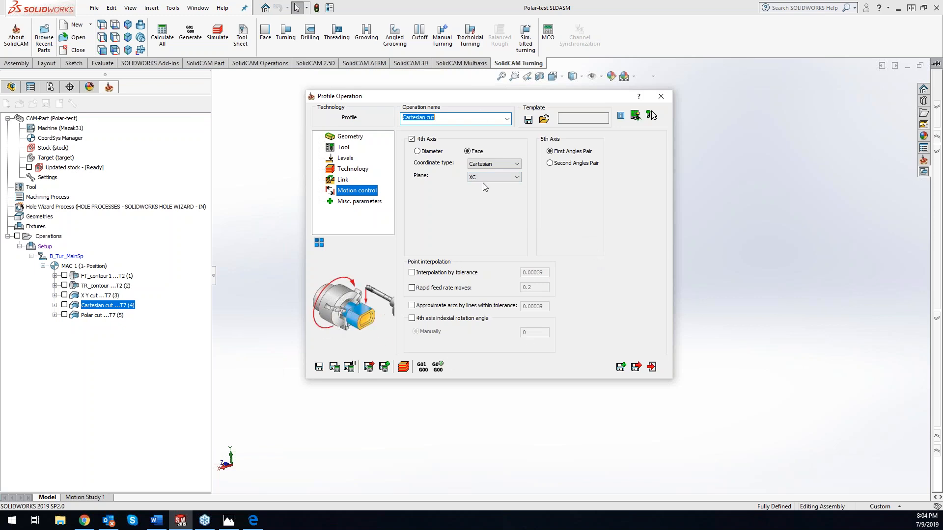
Simulate the Cartesian cut operation move by move around the square boss.
{"action": "left_click", "coordinate": [406, 369]}
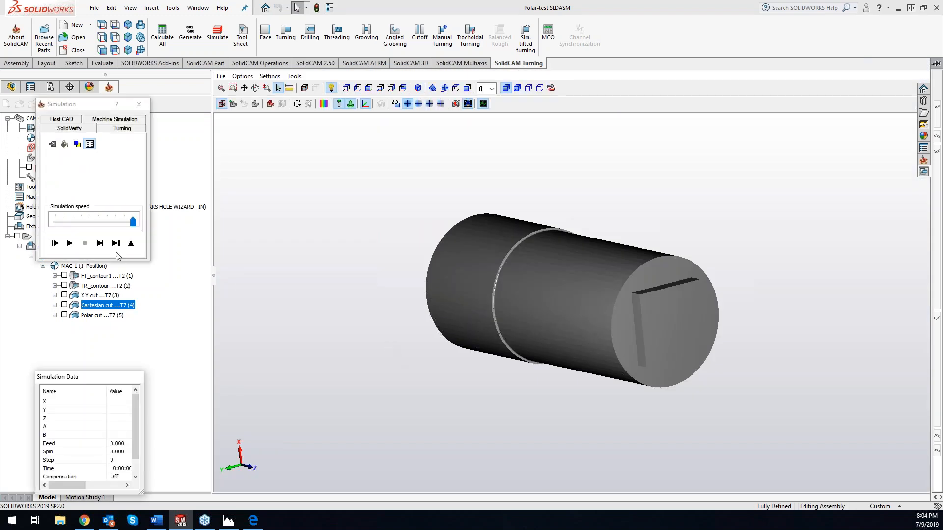
{"action": "left_click", "coordinate": [103, 248]}
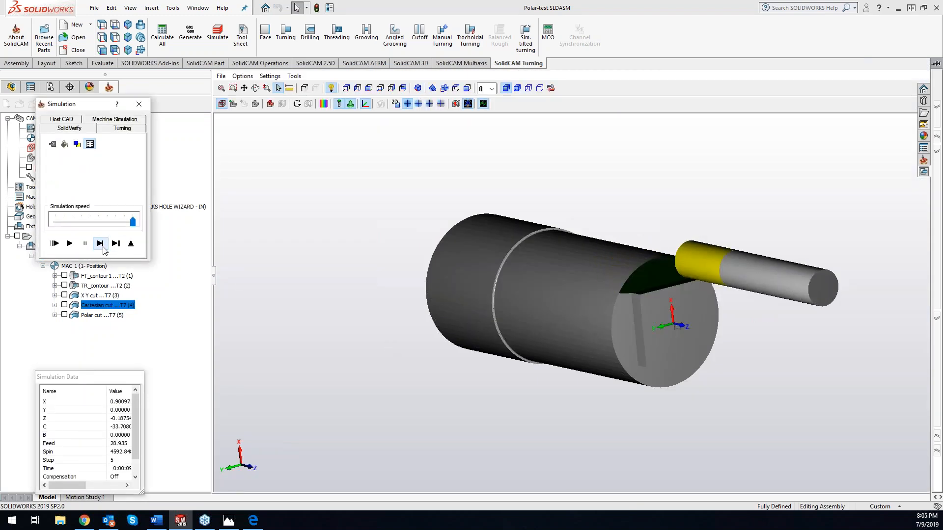
{"action": "left_click", "coordinate": [103, 247]}
{"action": "left_click", "coordinate": [103, 247]}
{"action": "left_click", "coordinate": [102, 247]}
{"action": "left_click", "coordinate": [102, 247]}
{"action": "left_click", "coordinate": [103, 247]}
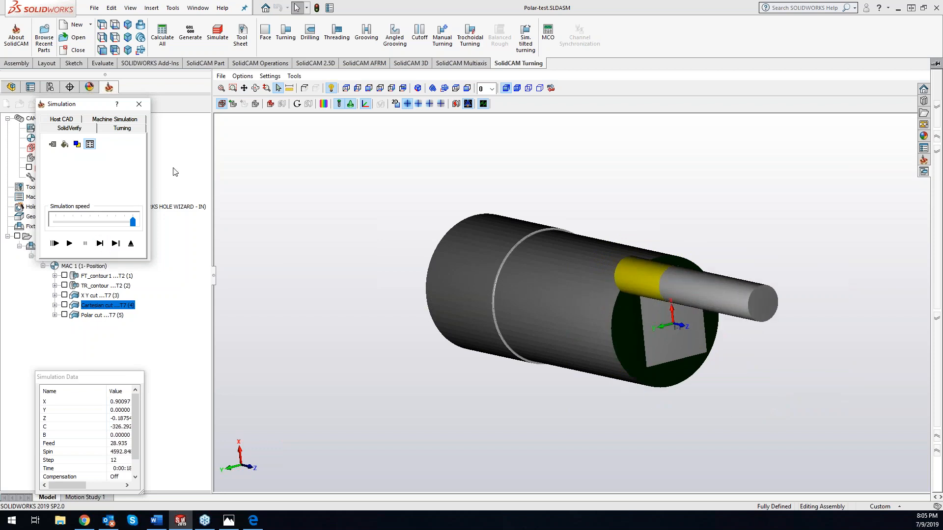
Continue the simulation through the Polar cut operation move by move, and close the simulation and the operation dialog.
{"action": "left_click", "coordinate": [105, 315]}
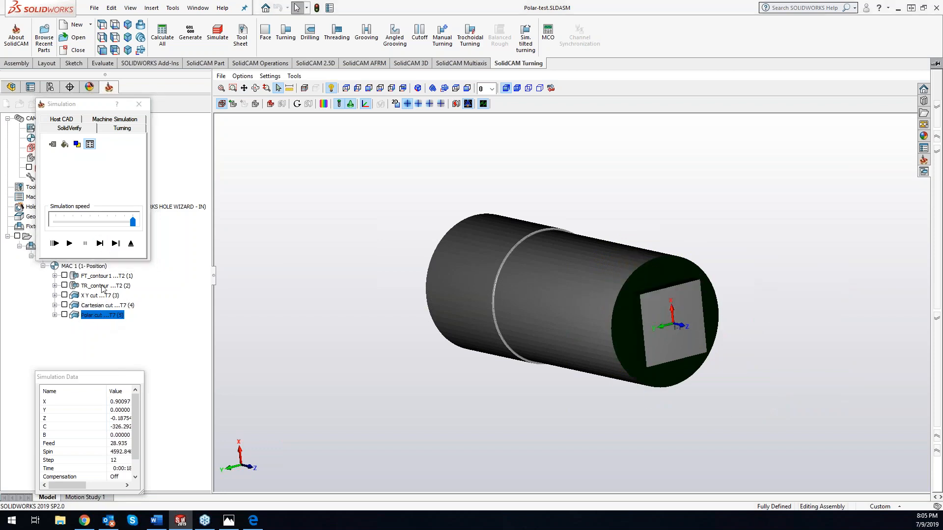
{"action": "left_click", "coordinate": [99, 244]}
{"action": "left_click", "coordinate": [100, 243]}
{"action": "left_click", "coordinate": [100, 243]}
{"action": "left_click", "coordinate": [100, 244]}
{"action": "left_click", "coordinate": [100, 244]}
{"action": "left_click", "coordinate": [100, 243]}
{"action": "left_click", "coordinate": [99, 244]}
{"action": "left_click", "coordinate": [99, 243]}
{"action": "left_click", "coordinate": [139, 104]}
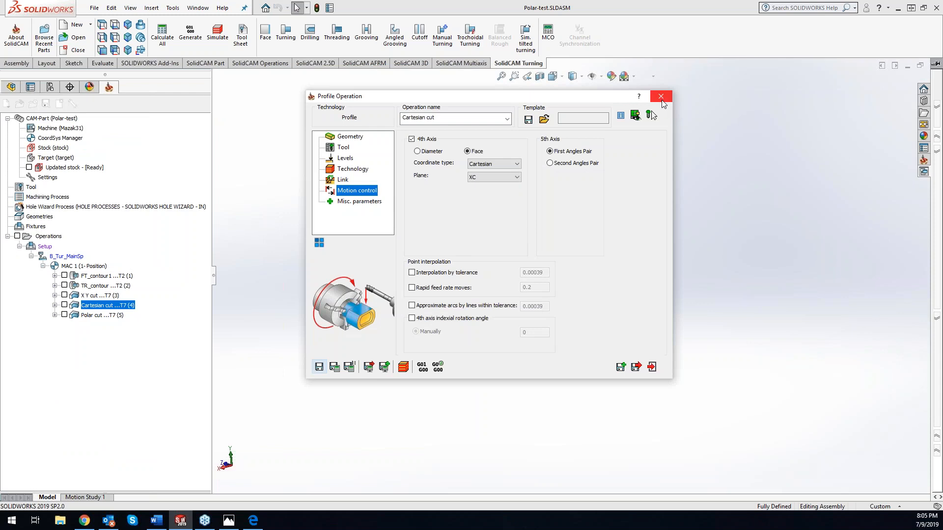
{"action": "left_click", "coordinate": [661, 97]}
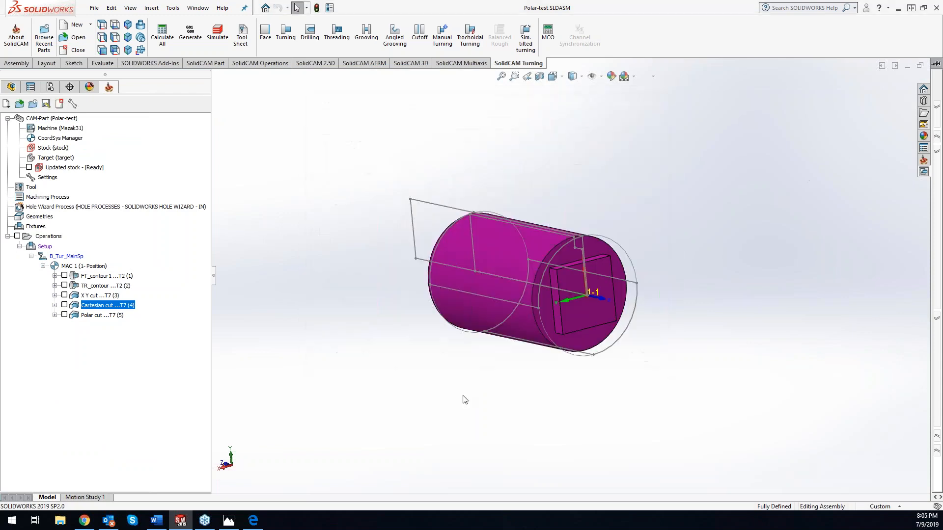
Try to generate the G-code for the X Y cut operation.
{"action": "left_click", "coordinate": [92, 296]}
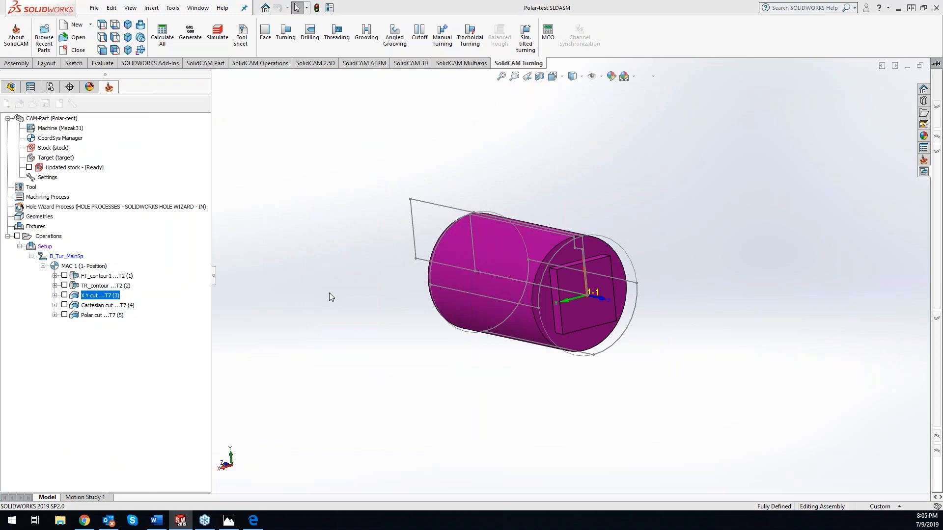
{"action": "left_click", "coordinate": [422, 367]}
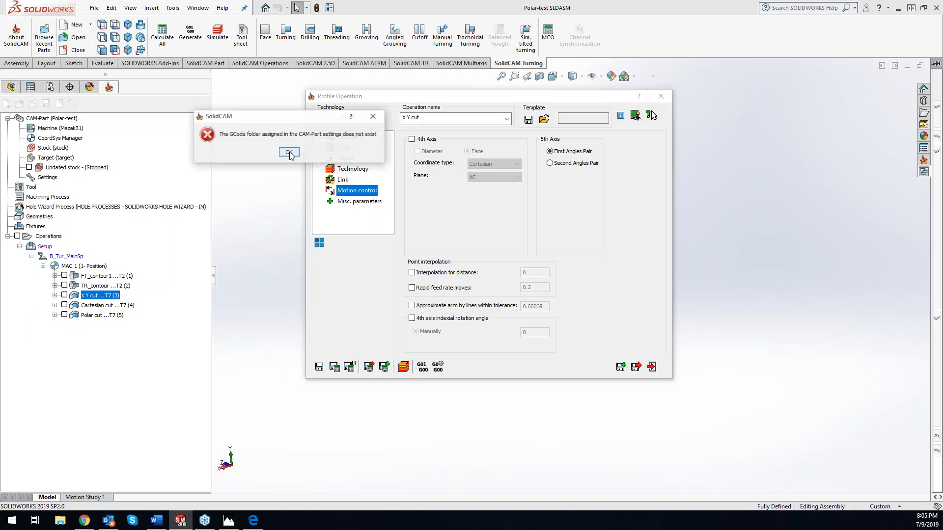
{"action": "left_click", "coordinate": [289, 152]}
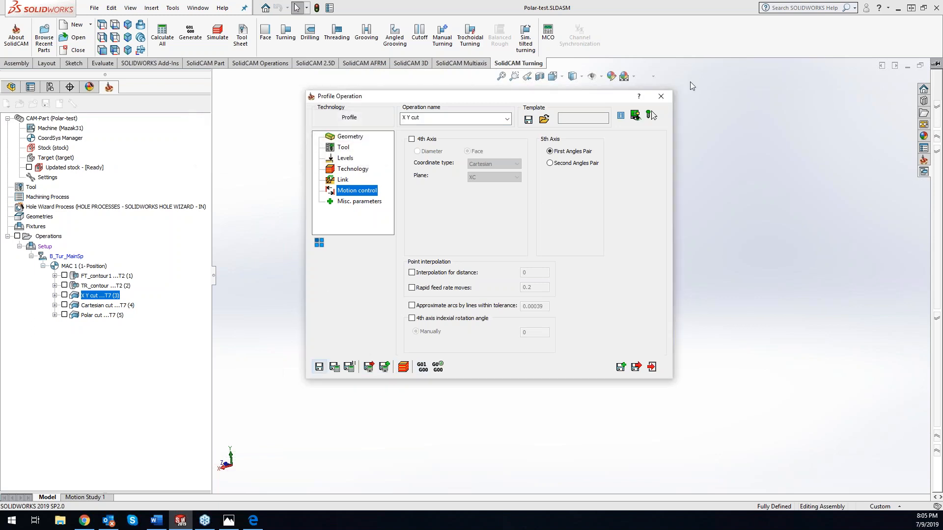
{"action": "left_click", "coordinate": [665, 96]}
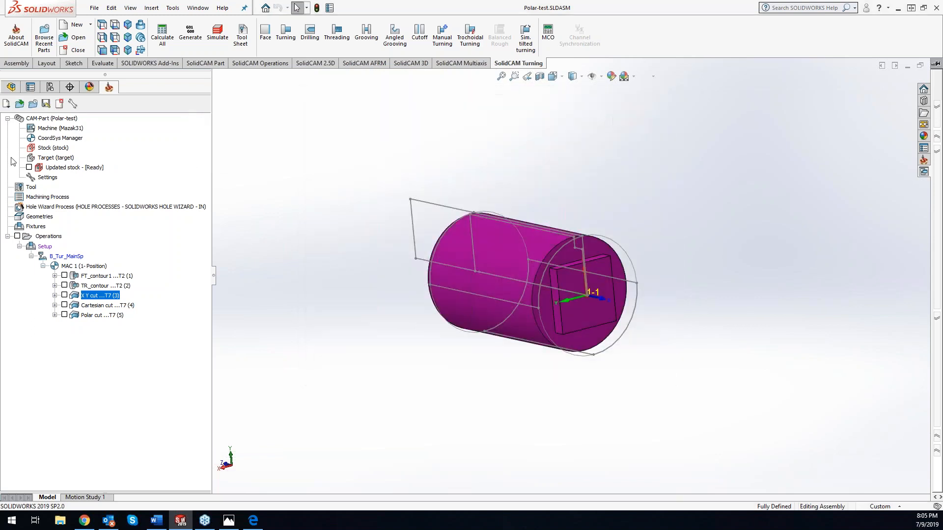
Set the part's G-code generation to save G-code files in the CAM-Part directory.
{"action": "double_click", "coordinate": [45, 178]}
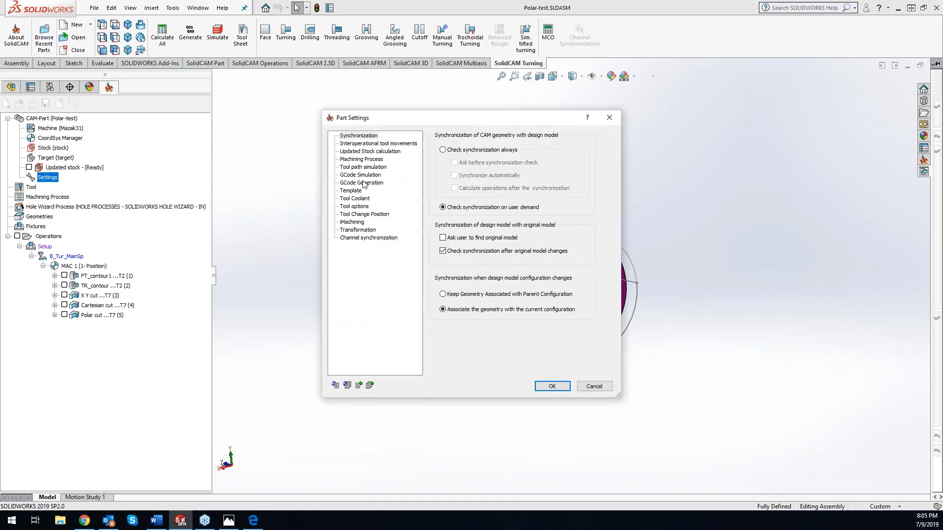
{"action": "left_click", "coordinate": [366, 183]}
{"action": "left_click", "coordinate": [439, 142]}
{"action": "left_click", "coordinate": [552, 387]}
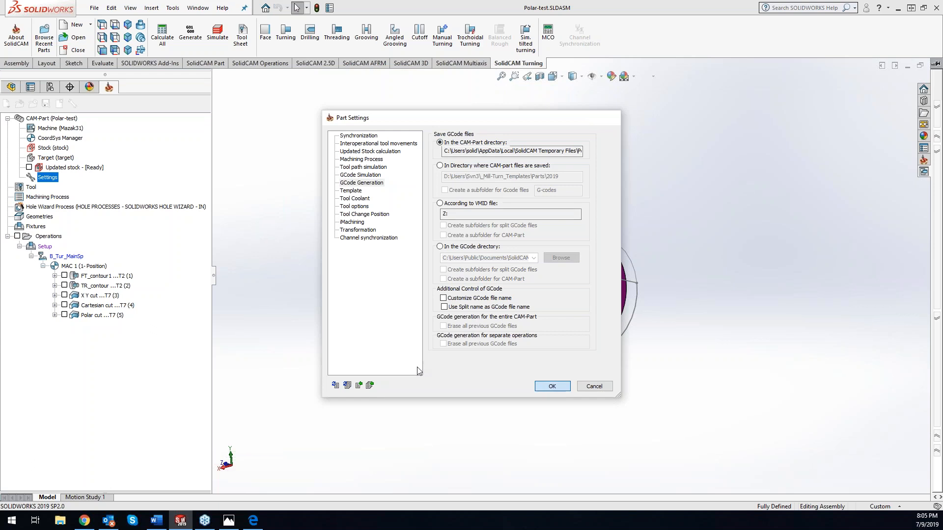
Generate the G-code for the X Y cut operation and move the code window clear of the operation dialog.
{"action": "left_click", "coordinate": [99, 296]}
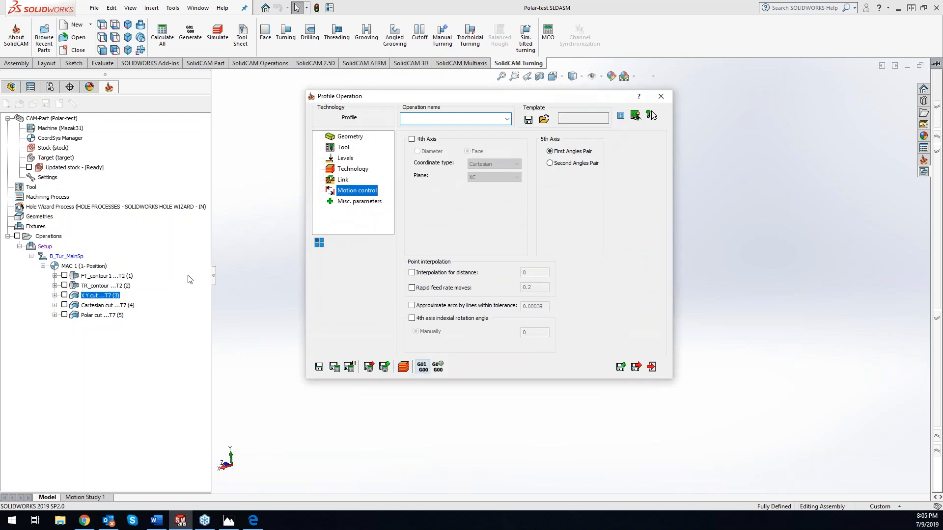
{"action": "left_click", "coordinate": [422, 367]}
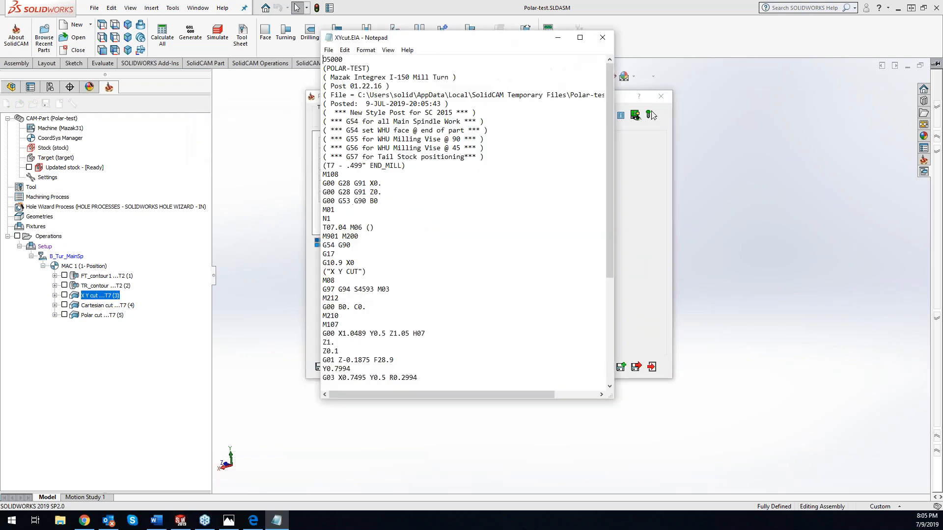
{"action": "left_click_drag", "start_coordinate": [491, 38], "coordinate": [642, 53]}
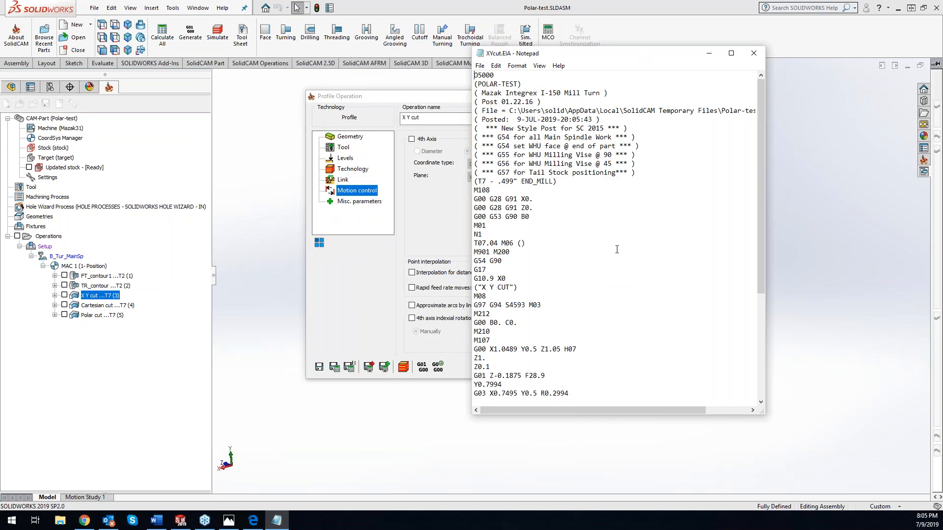
Review the X Y cut G-code through to the program end, and minimize its window.
{"action": "scroll", "coordinate": [626, 280], "scroll_direction": "down", "scroll_amount": 1}
{"action": "scroll", "coordinate": [636, 314], "scroll_direction": "down", "scroll_amount": 3}
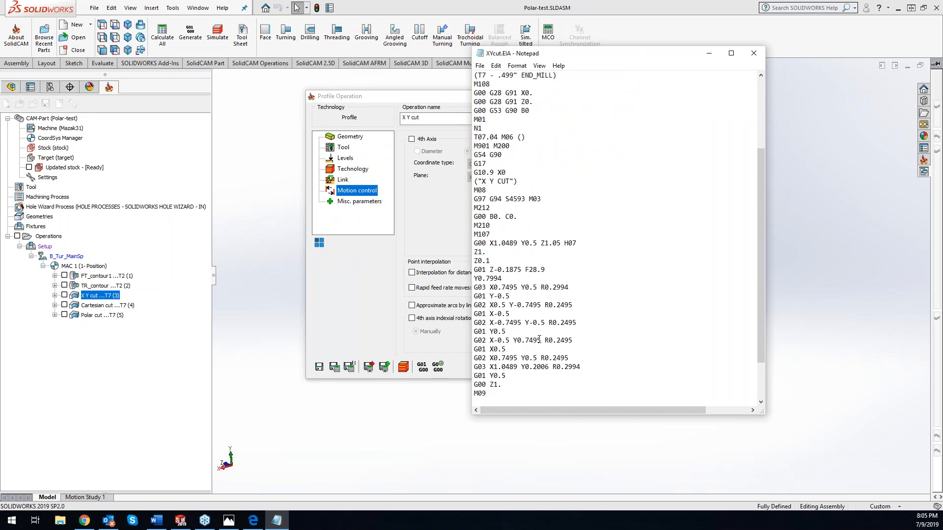
{"action": "scroll", "coordinate": [539, 339], "scroll_direction": "down", "scroll_amount": 2}
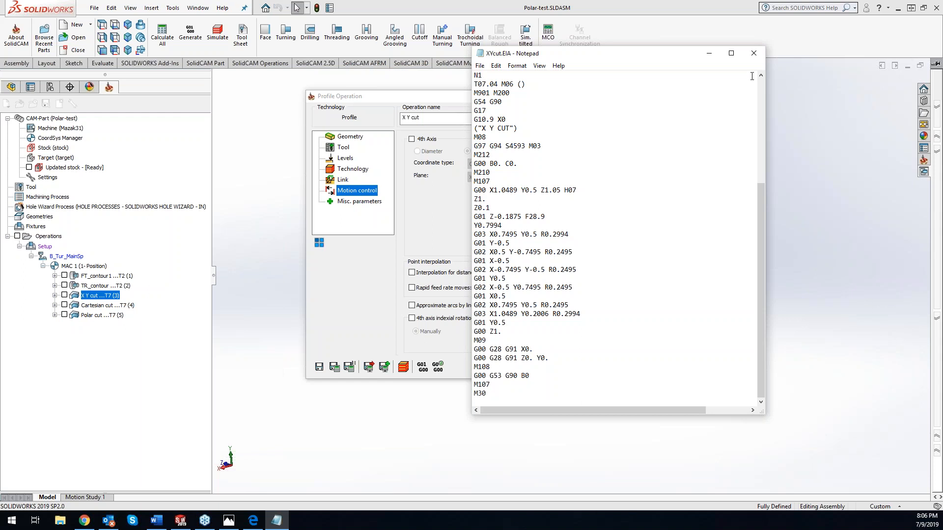
{"action": "left_click", "coordinate": [708, 54]}
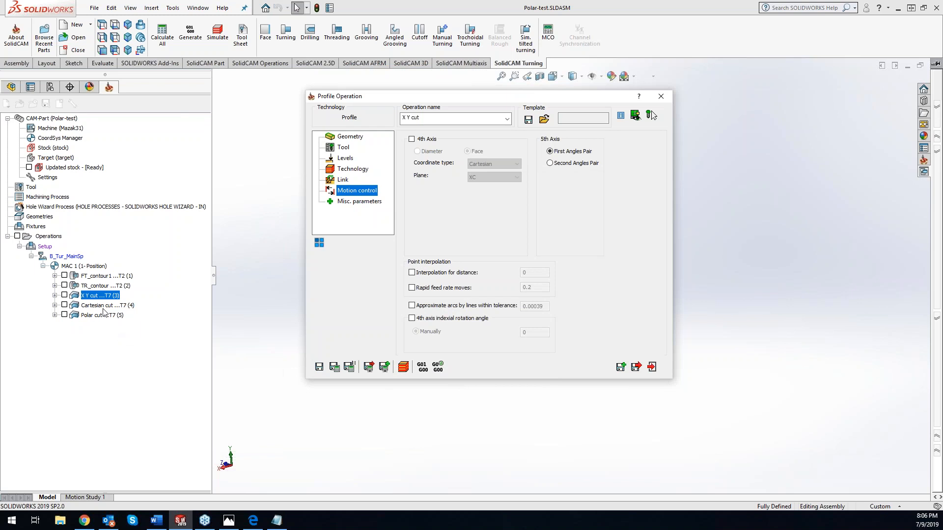
Open the Cartesian cut operation and generate its G-code, bringing the start of the cutting moves into view.
{"action": "left_click", "coordinate": [103, 305]}
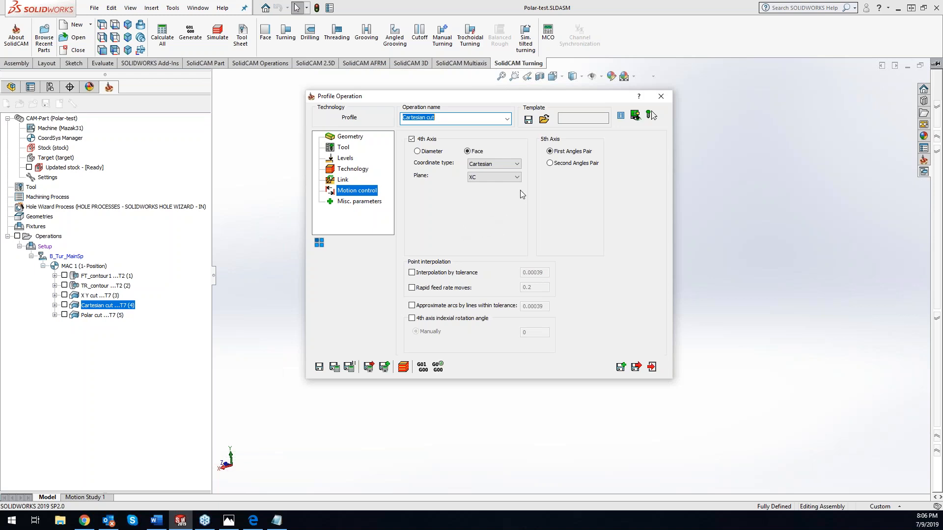
{"action": "left_click", "coordinate": [422, 367]}
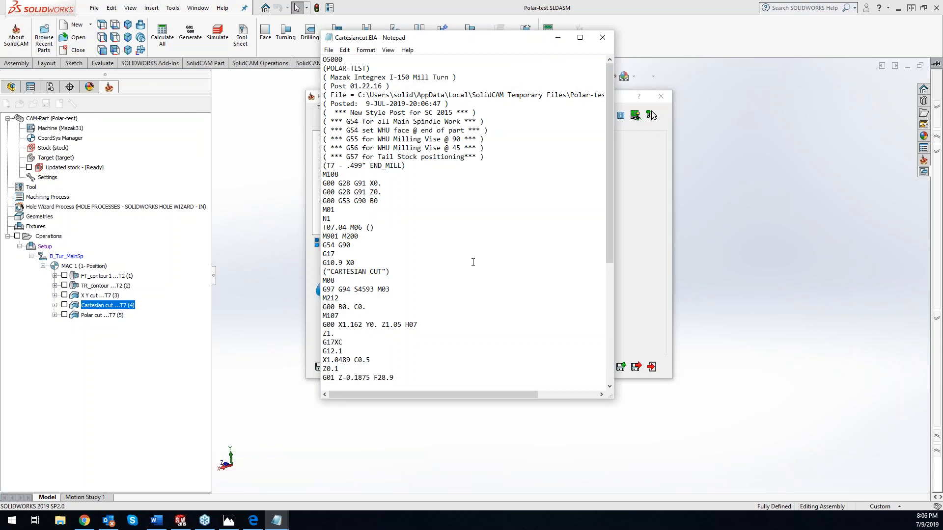
{"action": "left_click_drag", "start_coordinate": [609, 250], "coordinate": [607, 275]}
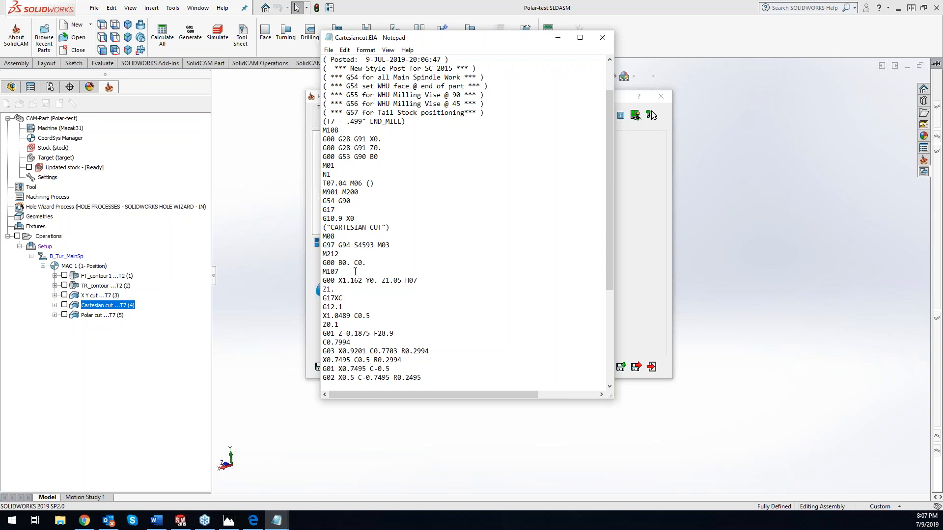
Highlight the G17XC and G12.1 lines in the Cartesian cut code, and check which planes the operation offers for its 4th axis.
{"action": "left_click_drag", "start_coordinate": [323, 298], "coordinate": [352, 308]}
{"action": "left_click_drag", "start_coordinate": [610, 261], "coordinate": [610, 310]}
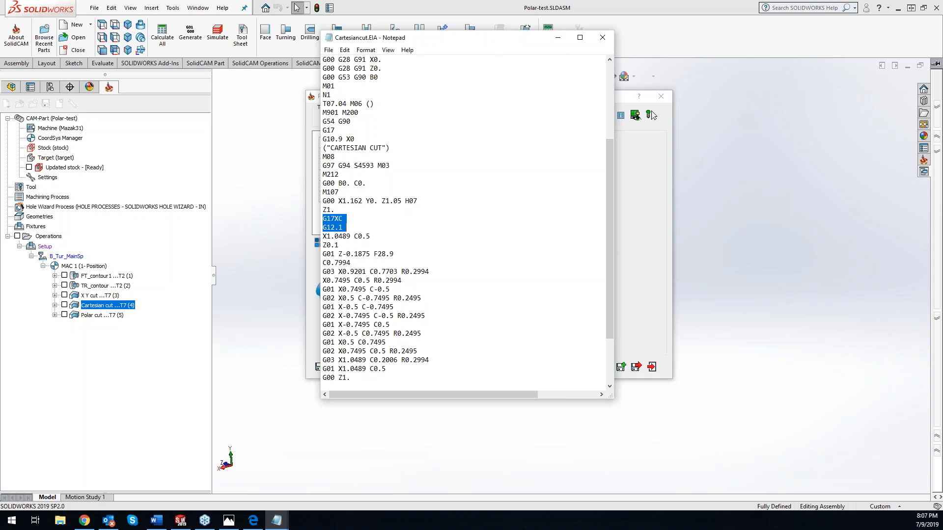
{"action": "left_click", "coordinate": [558, 39]}
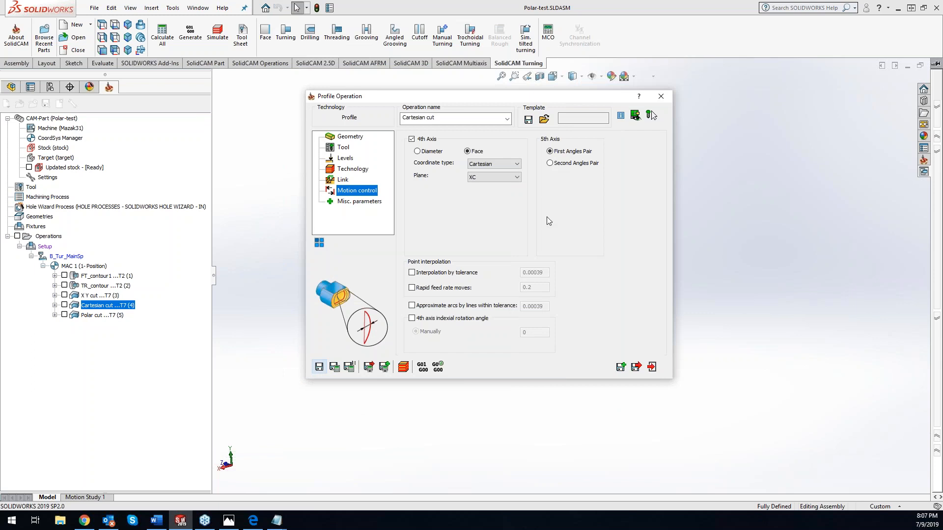
{"action": "left_click", "coordinate": [505, 178]}
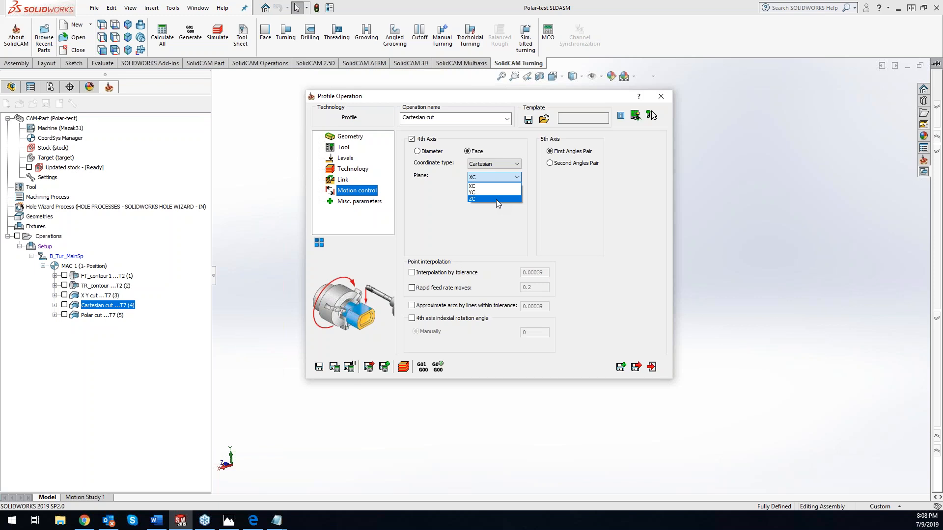
{"action": "left_click", "coordinate": [612, 226]}
Generate the G-code for the Polar cut operation and arrange the code window beside the operation dialog.
{"action": "double_click", "coordinate": [100, 314]}
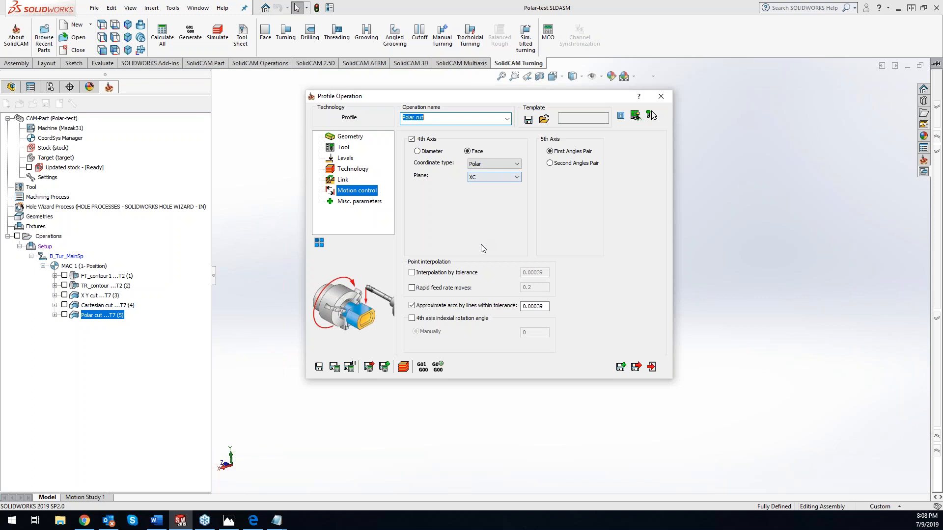
{"action": "left_click", "coordinate": [423, 367]}
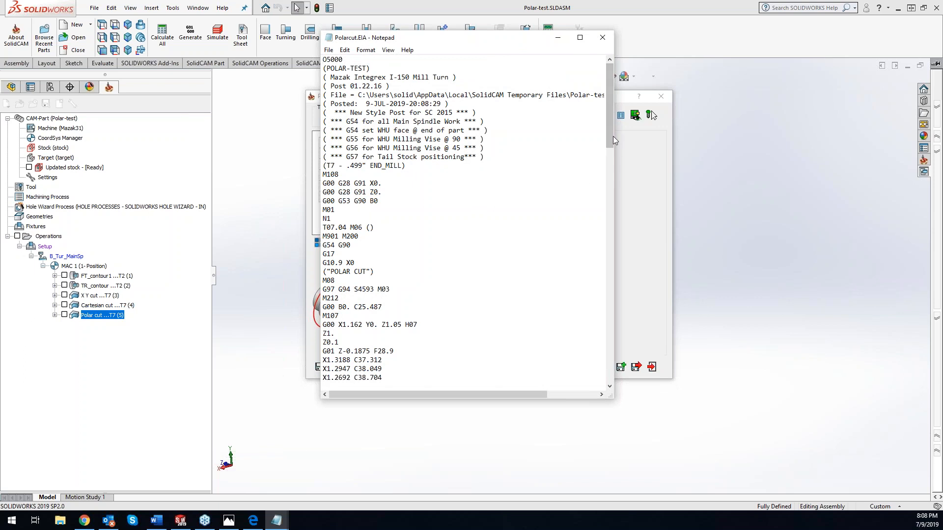
{"action": "left_click_drag", "start_coordinate": [607, 135], "coordinate": [606, 211]}
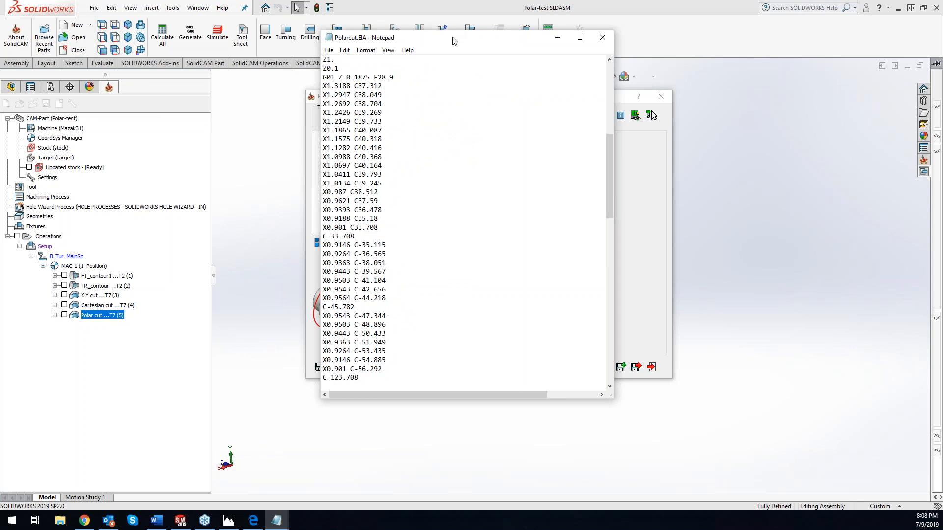
{"action": "left_click_drag", "start_coordinate": [454, 40], "coordinate": [173, 66]}
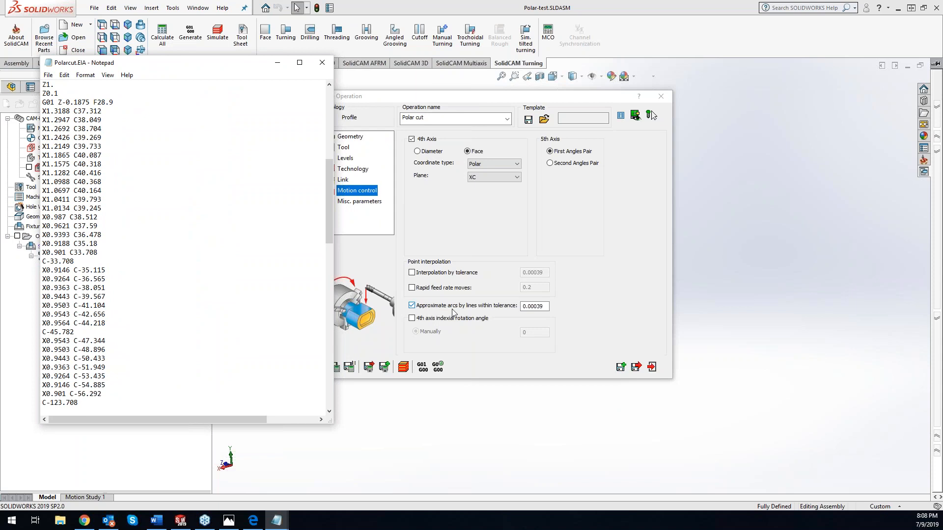
{"action": "left_click_drag", "start_coordinate": [464, 98], "coordinate": [560, 100]}
{"action": "left_click", "coordinate": [277, 521]}
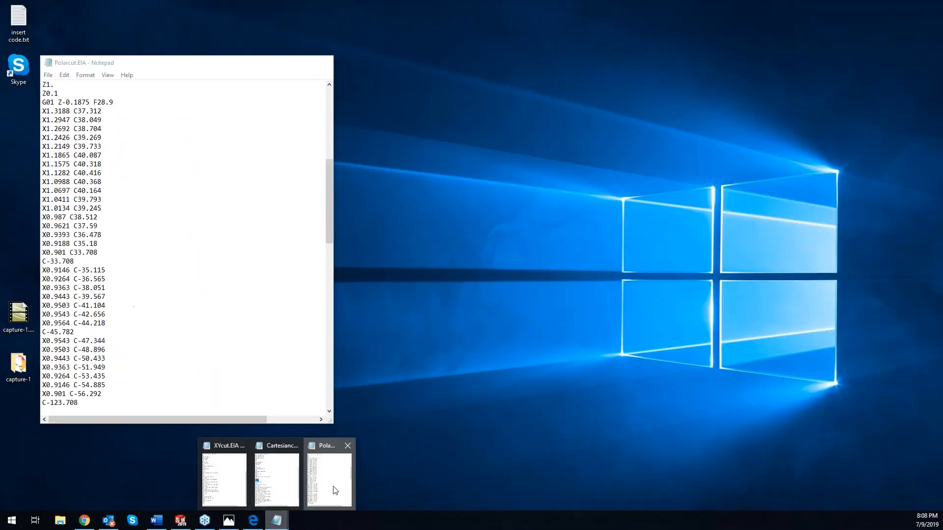
{"action": "left_click", "coordinate": [316, 506]}
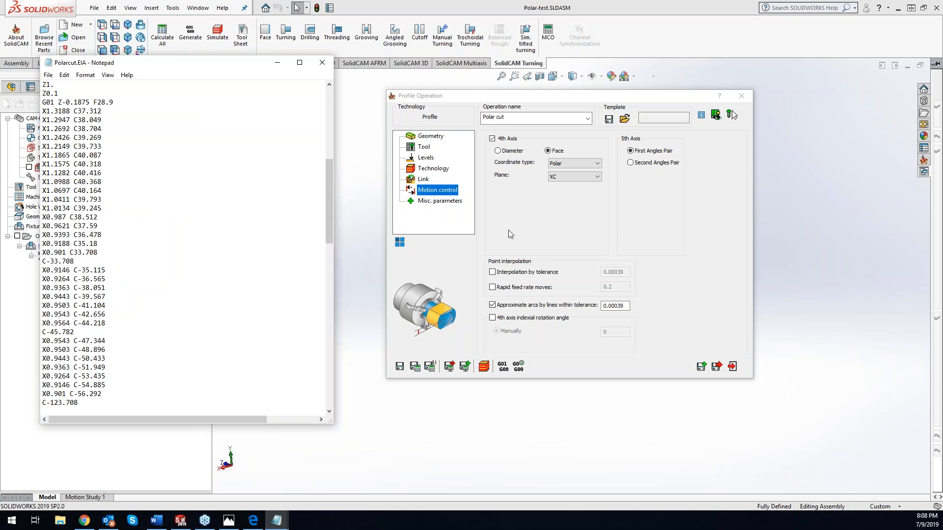
Turn on interpolation by tolerance for the Polar cut operation and bring its existing code back beside the dialog.
{"action": "left_click", "coordinate": [492, 272]}
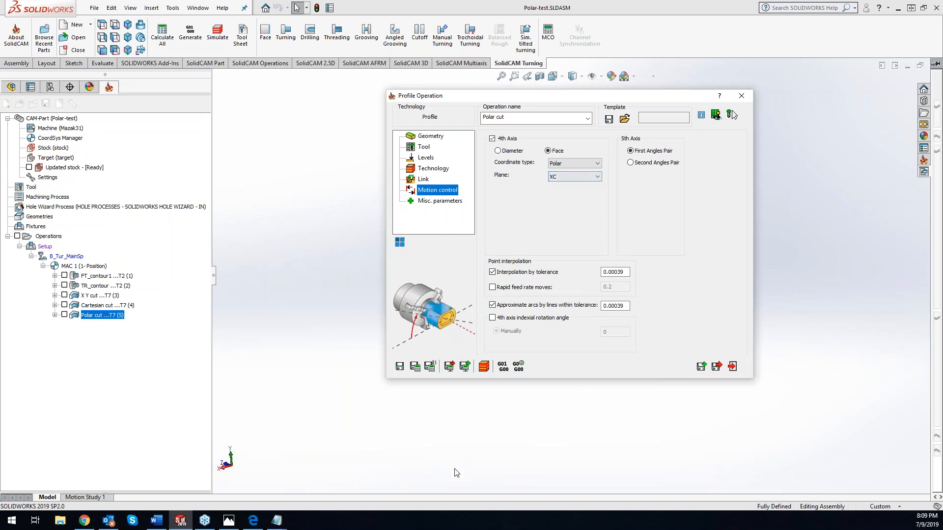
{"action": "left_click", "coordinate": [276, 520]}
{"action": "left_click", "coordinate": [328, 479]}
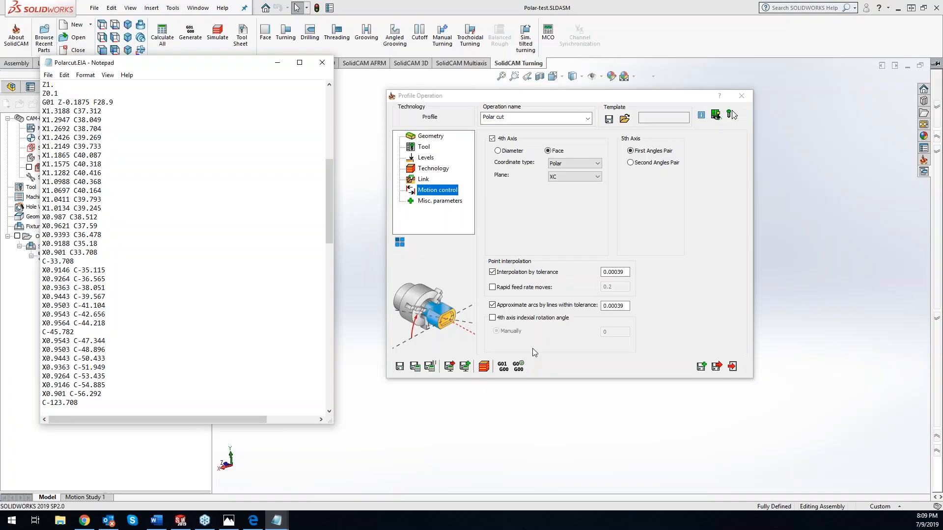
Show the Cartesian cut code beside the Polar cut code to compare them, and minimize the Cartesian one.
{"action": "left_click", "coordinate": [276, 520]}
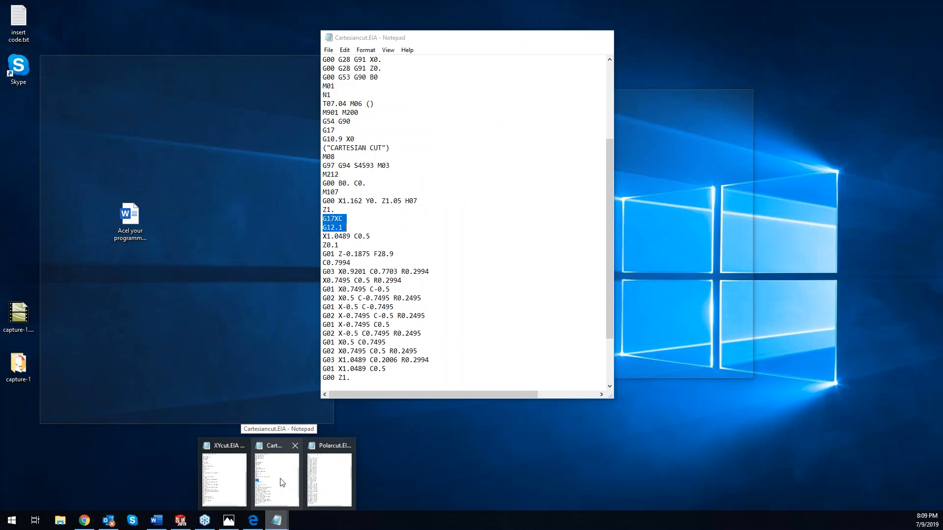
{"action": "left_click", "coordinate": [281, 482]}
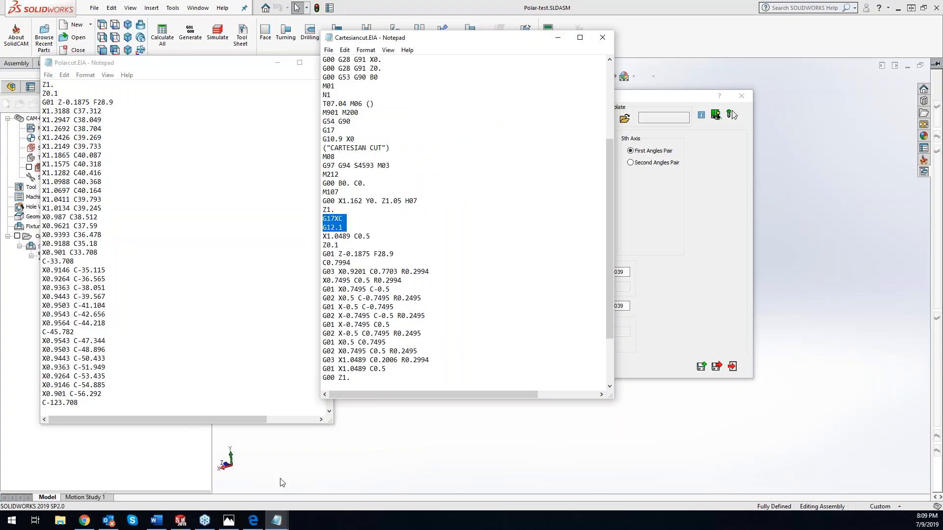
{"action": "left_click", "coordinate": [558, 37]}
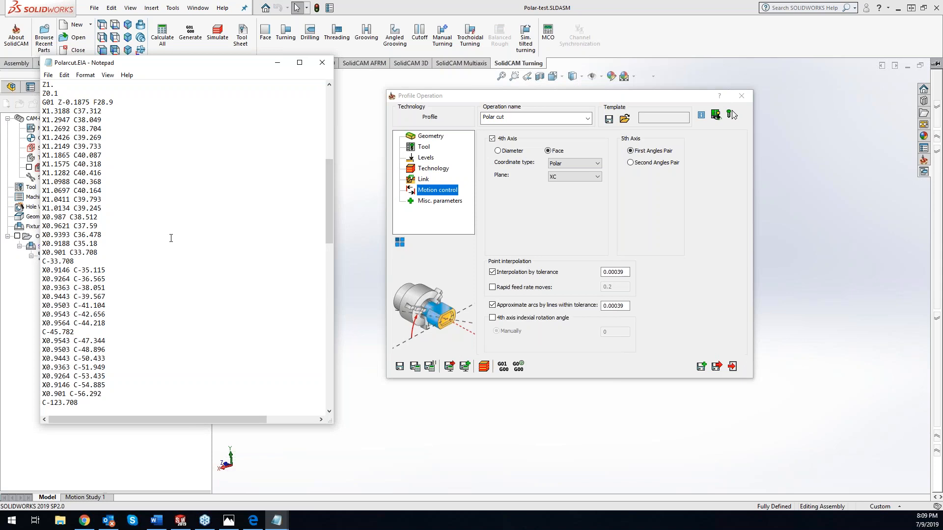
Save and calculate the Polar cut operation, and replace its old code with newly generated G-code showing the cutting moves.
{"action": "left_click", "coordinate": [416, 368]}
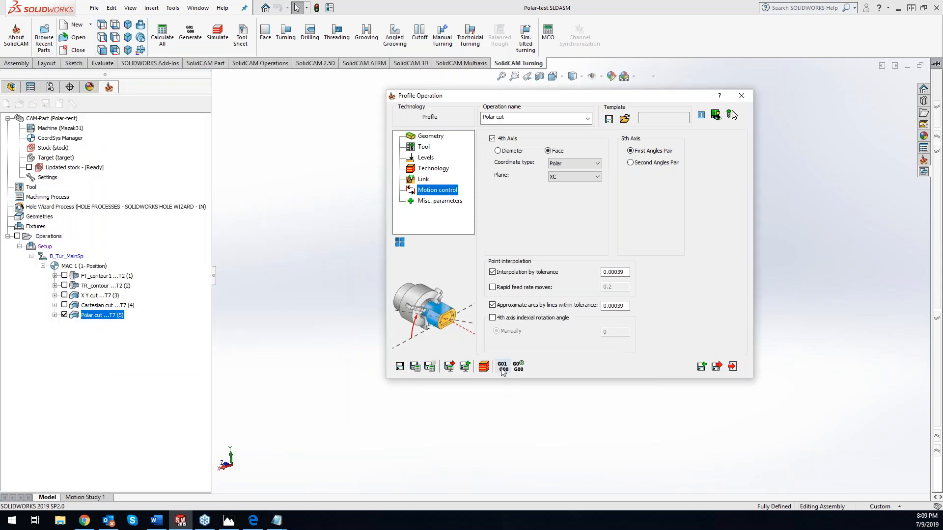
{"action": "left_click", "coordinate": [276, 520]}
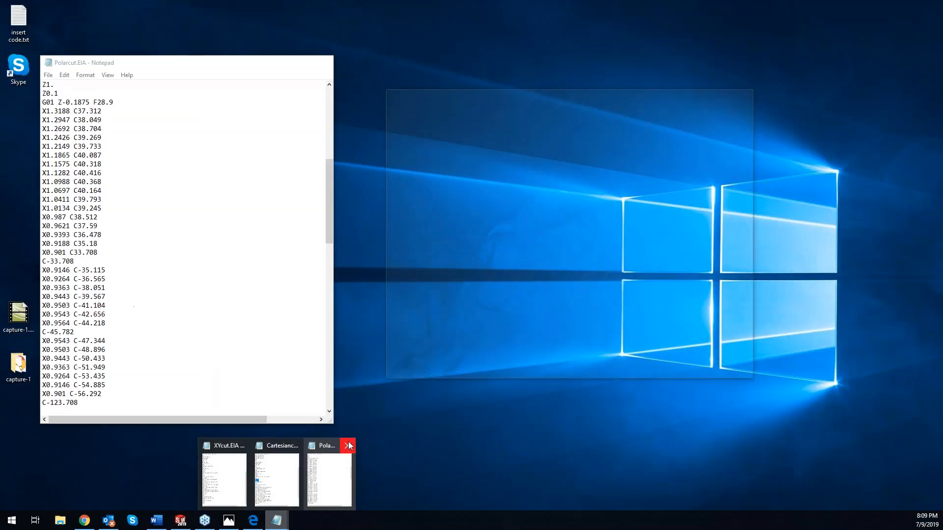
{"action": "left_click", "coordinate": [347, 445]}
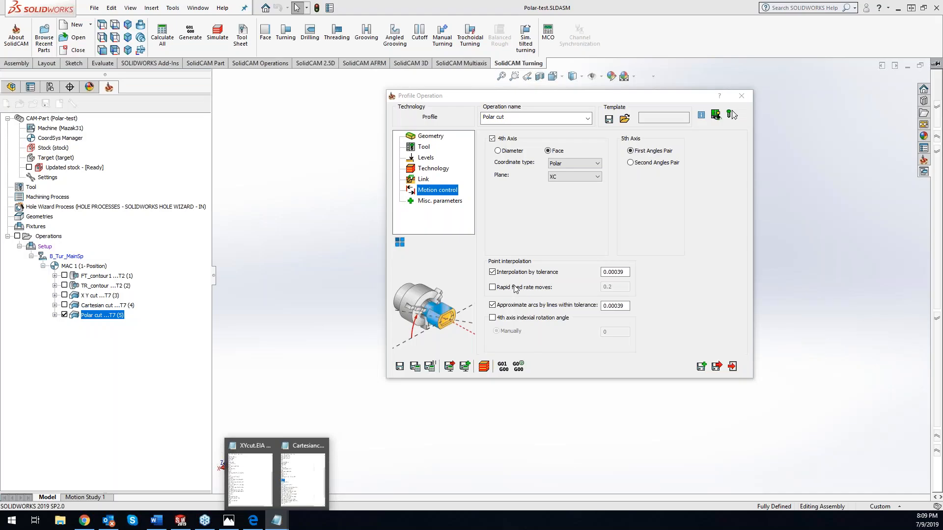
{"action": "left_click", "coordinate": [506, 364]}
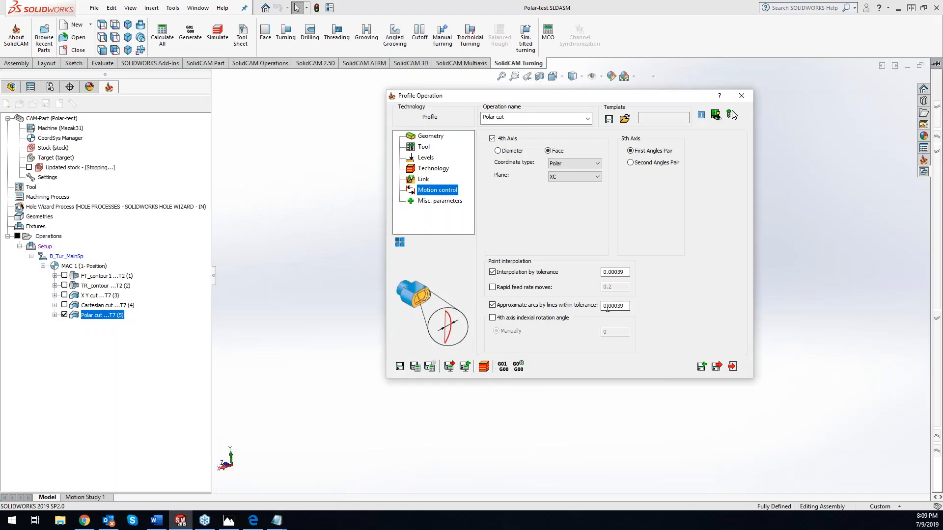
{"action": "scroll", "coordinate": [195, 293], "scroll_direction": "down", "scroll_amount": 7}
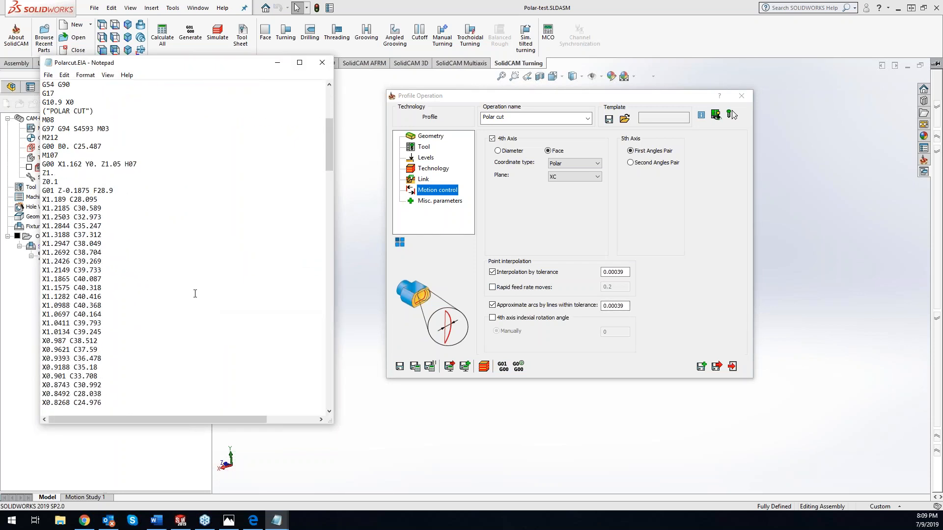
{"action": "scroll", "coordinate": [195, 294], "scroll_direction": "down", "scroll_amount": 3}
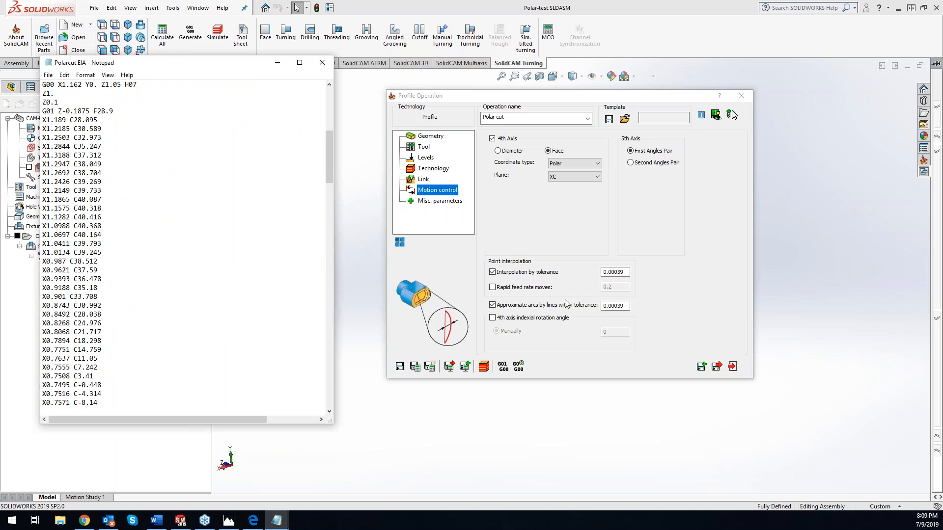
Turn off interpolation by tolerance for the Polar cut and generate its G-code again, placing the new window apart from the previous code.
{"action": "left_click", "coordinate": [494, 272]}
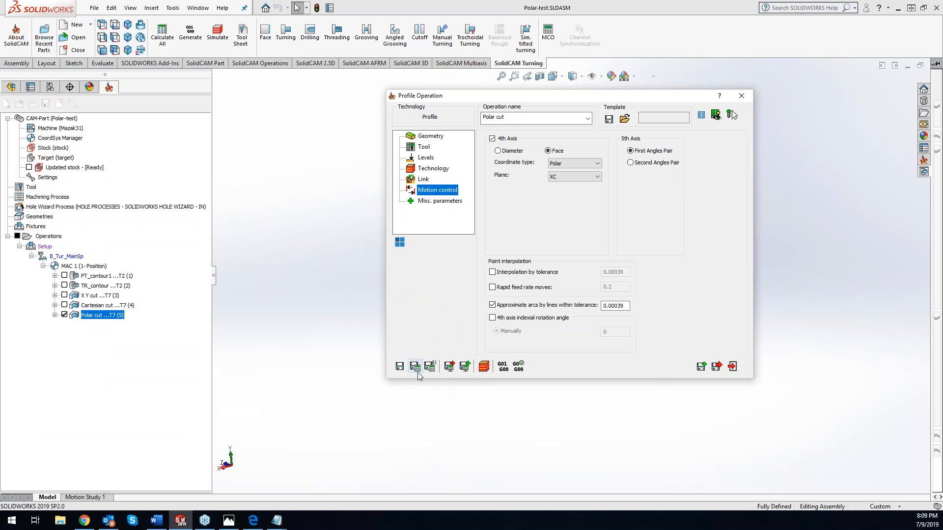
{"action": "left_click", "coordinate": [501, 368]}
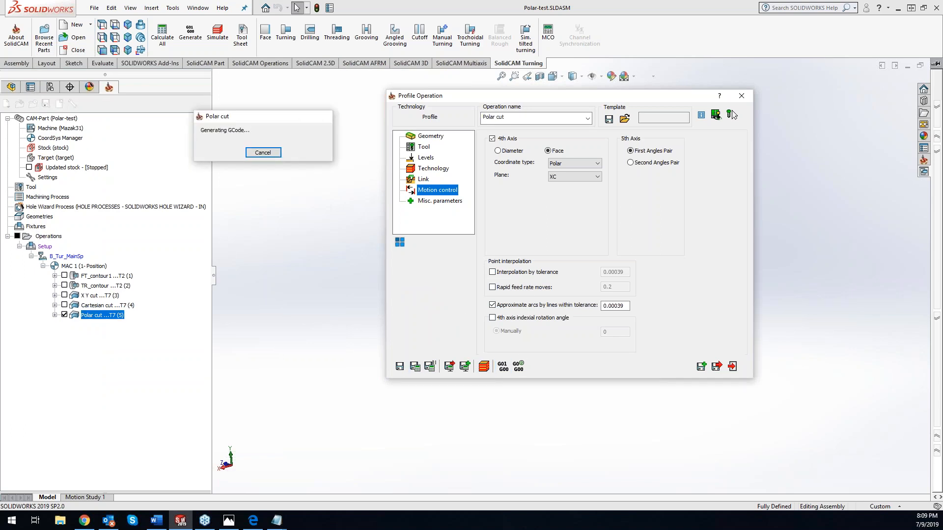
{"action": "left_click_drag", "start_coordinate": [226, 64], "coordinate": [533, 74]}
{"action": "scroll", "coordinate": [483, 237], "scroll_direction": "down", "scroll_amount": 9}
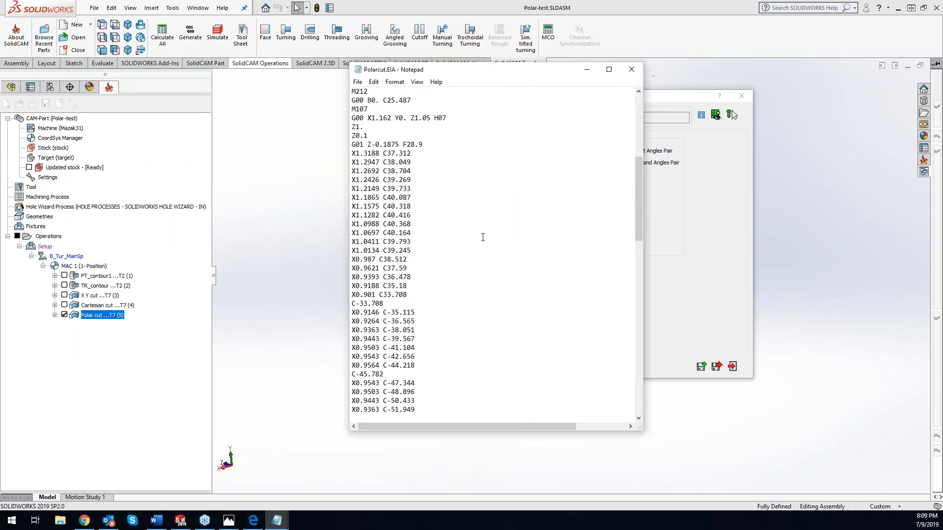
{"action": "scroll", "coordinate": [483, 237], "scroll_direction": "down", "scroll_amount": 3}
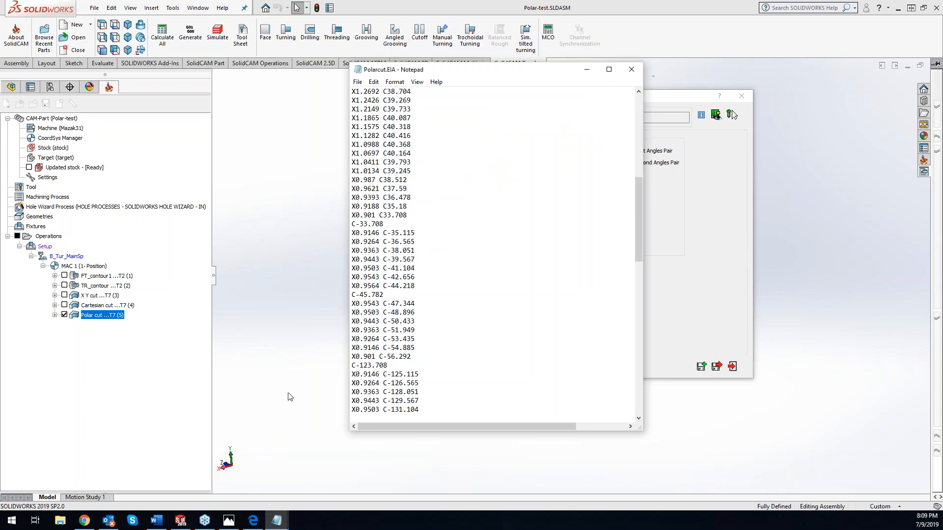
Compare the two Polar cut programs side by side, highlighting the X0.901 C33.708 and C-33.708 lines in the non-interpolated code.
{"action": "mouse_move", "coordinate": [286, 526]}
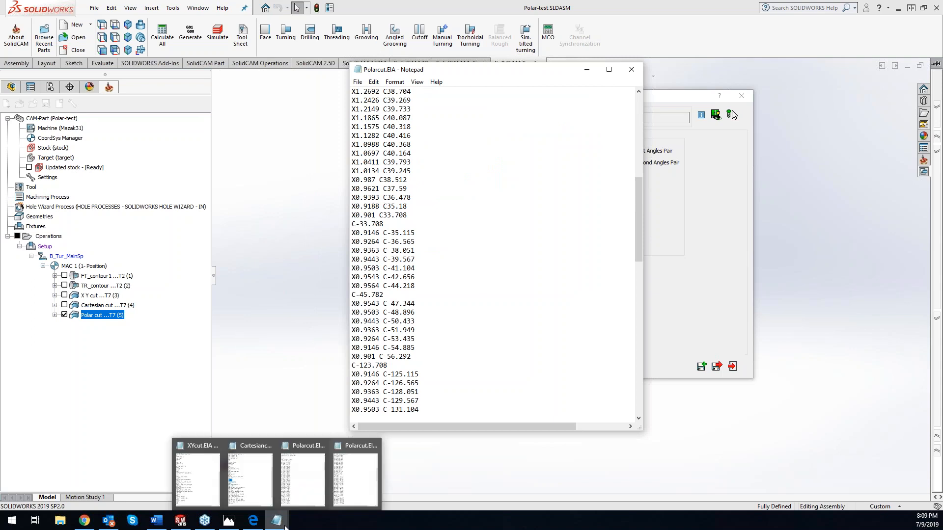
{"action": "left_click", "coordinate": [308, 505]}
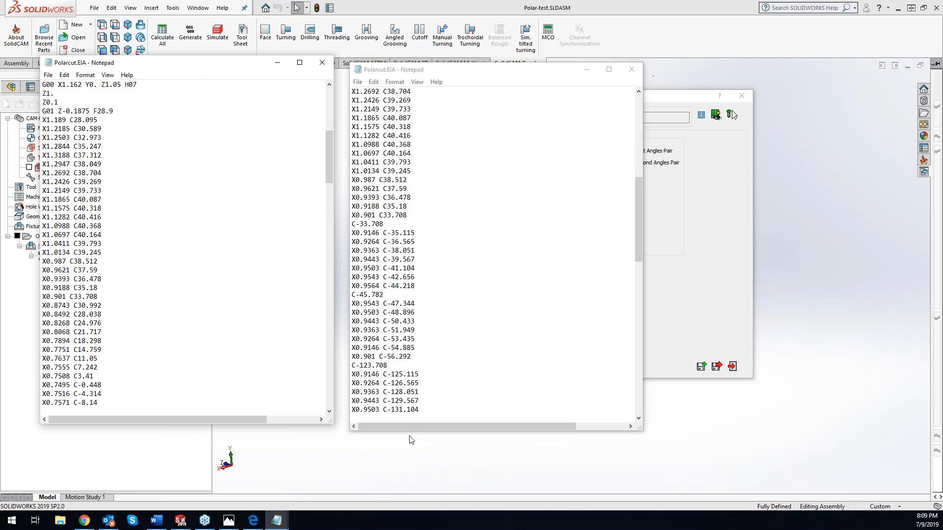
{"action": "mouse_move", "coordinate": [414, 207]}
{"action": "left_mouse_down"}
{"action": "mouse_move", "coordinate": [377, 214]}
{"action": "mouse_move", "coordinate": [417, 213]}
{"action": "left_mouse_up"}
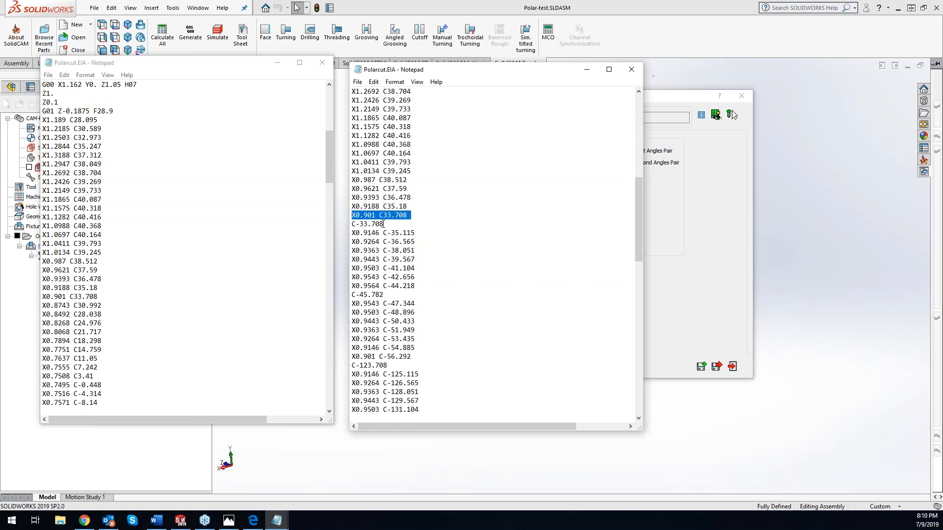
{"action": "left_click_drag", "start_coordinate": [384, 224], "coordinate": [346, 220]}
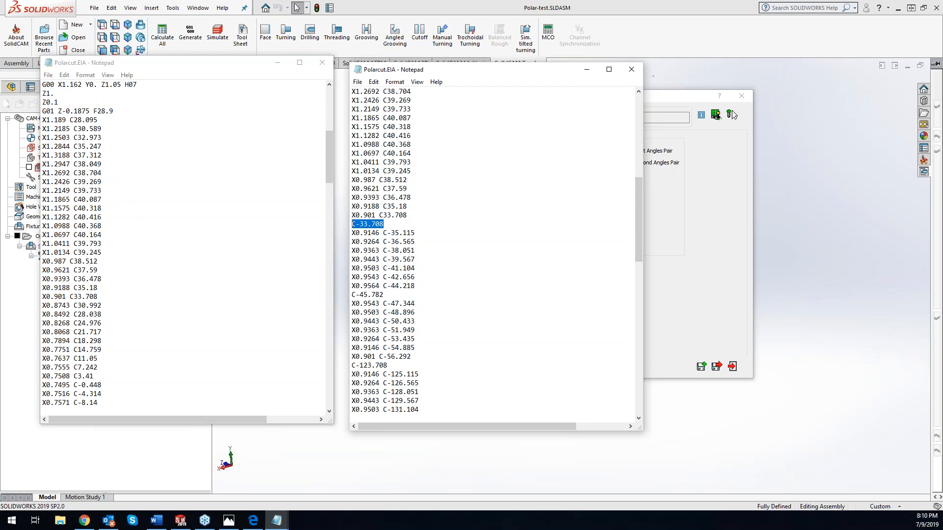
{"action": "left_click", "coordinate": [732, 114]}
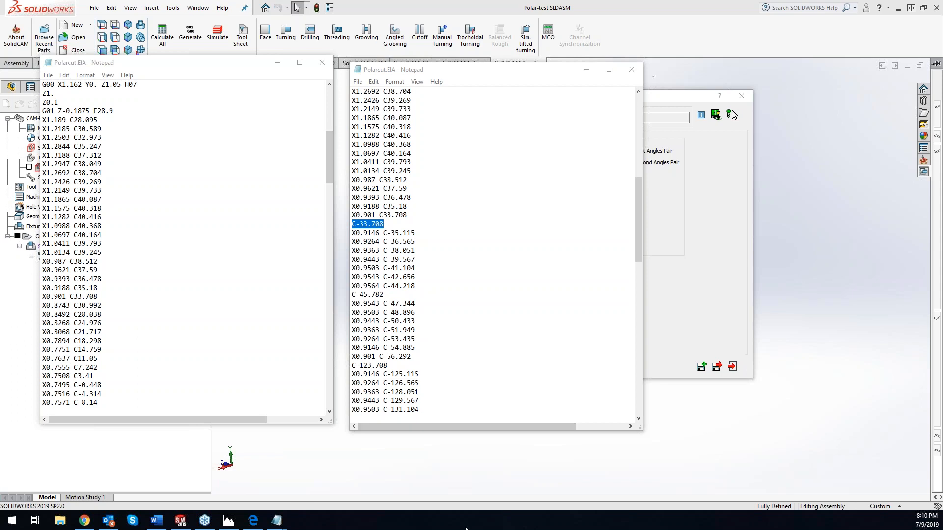
Return to the Polar cut operation, show its contour geometry on the model, and examine the square profile before closing the geometry display.
{"action": "left_click", "coordinate": [639, 479]}
{"action": "left_click", "coordinate": [436, 139]}
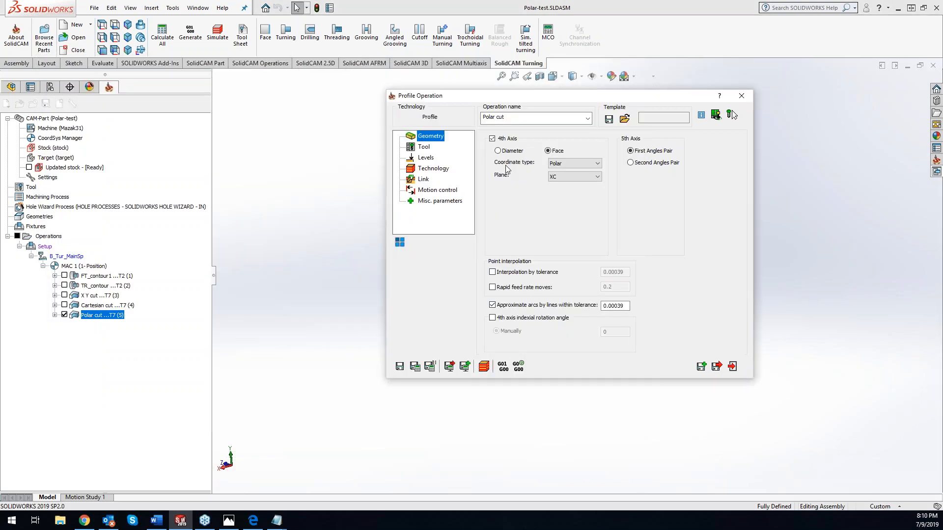
{"action": "left_click", "coordinate": [520, 192]}
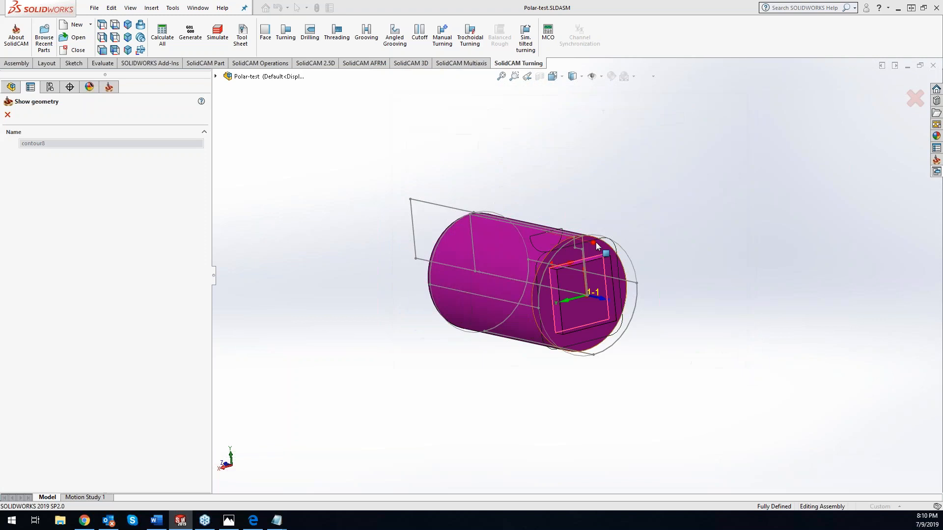
{"action": "scroll", "coordinate": [674, 372], "scroll_direction": "down", "scroll_amount": 5}
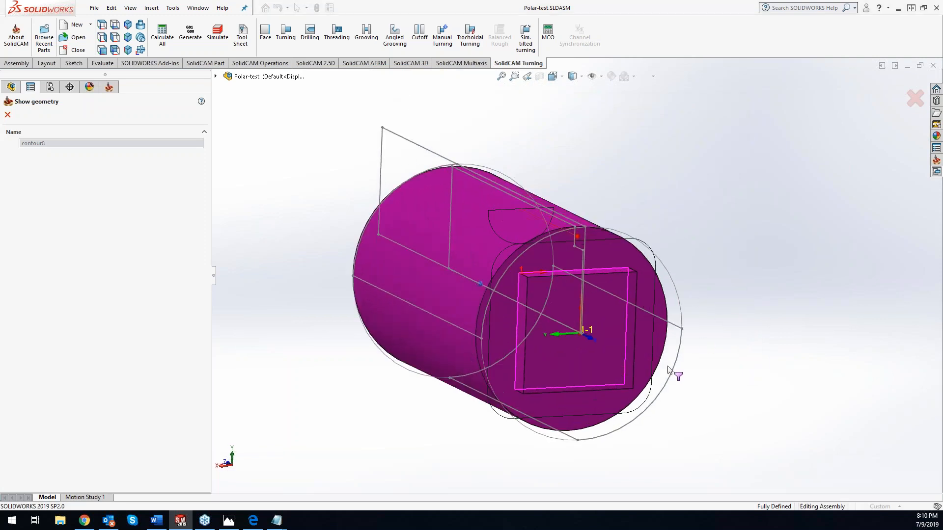
{"action": "middle_click_drag", "start_coordinate": [633, 374], "coordinate": [631, 339]}
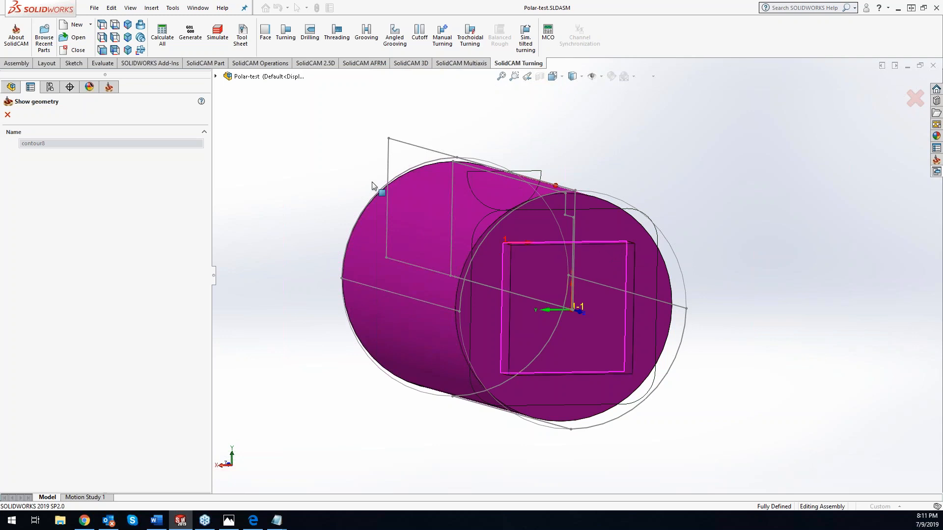
{"action": "left_click", "coordinate": [7, 115]}
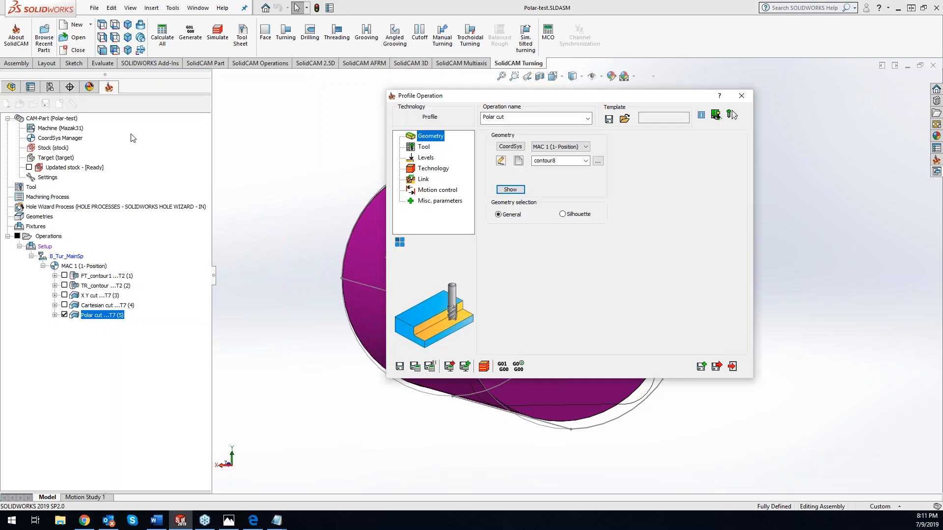
Turn on interpolation by tolerance in the Polar cut operation's motion control settings.
{"action": "left_click", "coordinate": [437, 190]}
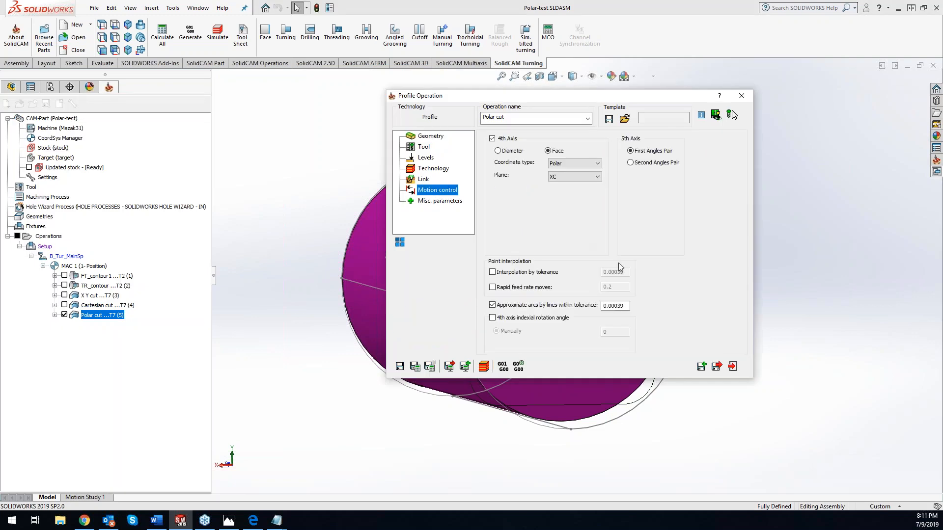
{"action": "mouse_move", "coordinate": [521, 277]}
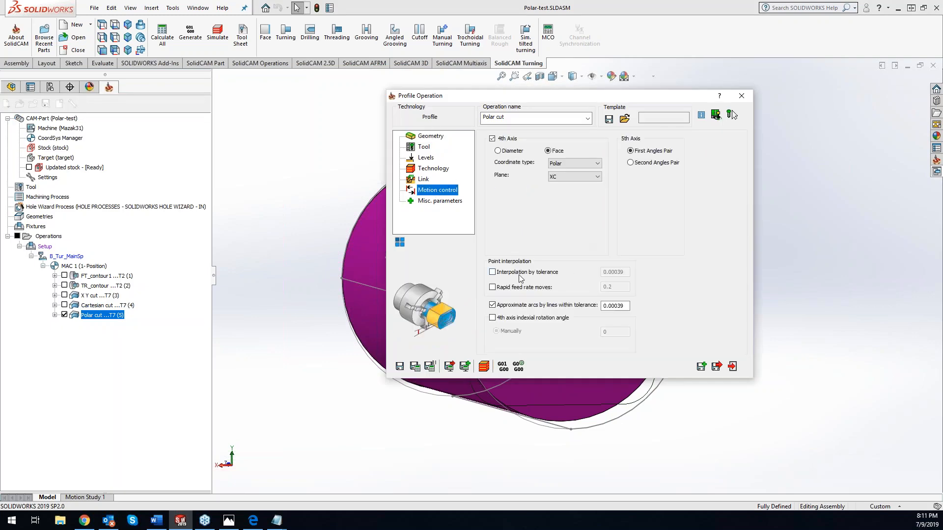
{"action": "left_click", "coordinate": [492, 273]}
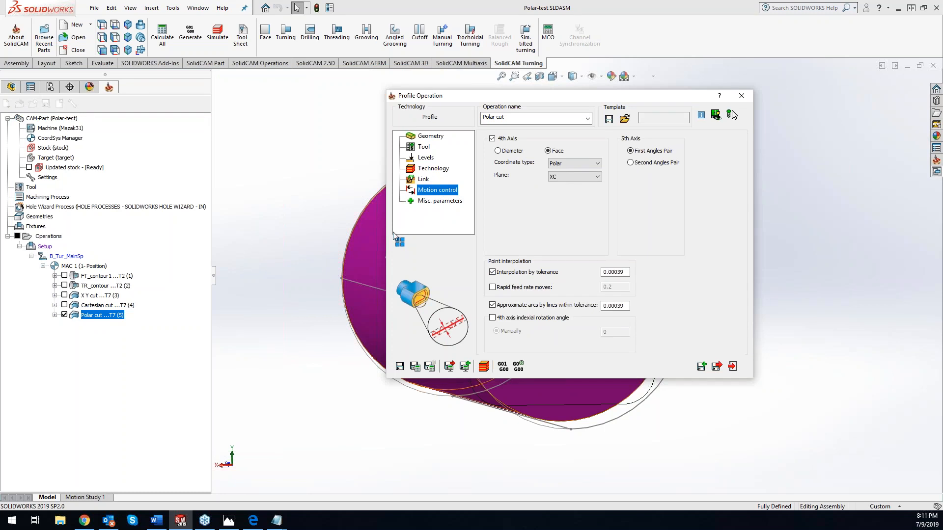
Bring both Polarcut.EIA programs back on screen side by side to compare their cutting moves again.
{"action": "left_click", "coordinate": [275, 520]}
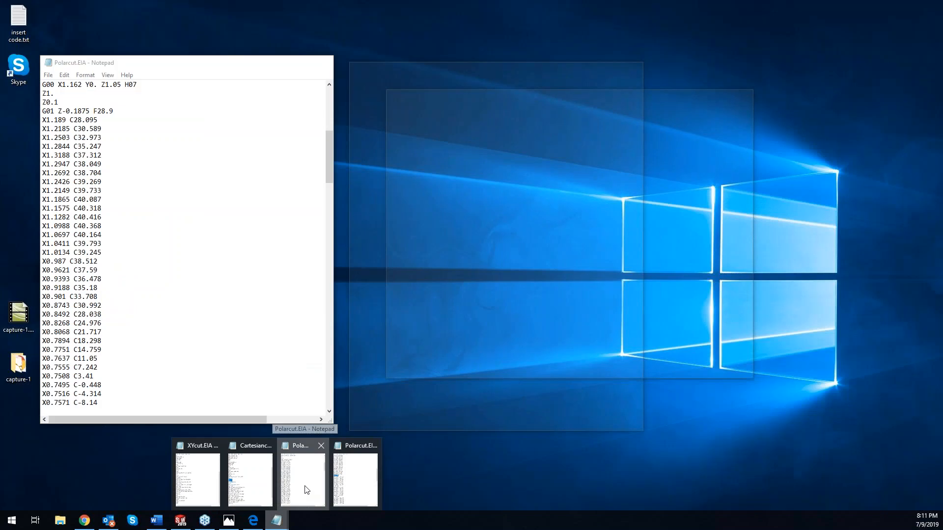
{"action": "left_click", "coordinate": [318, 494]}
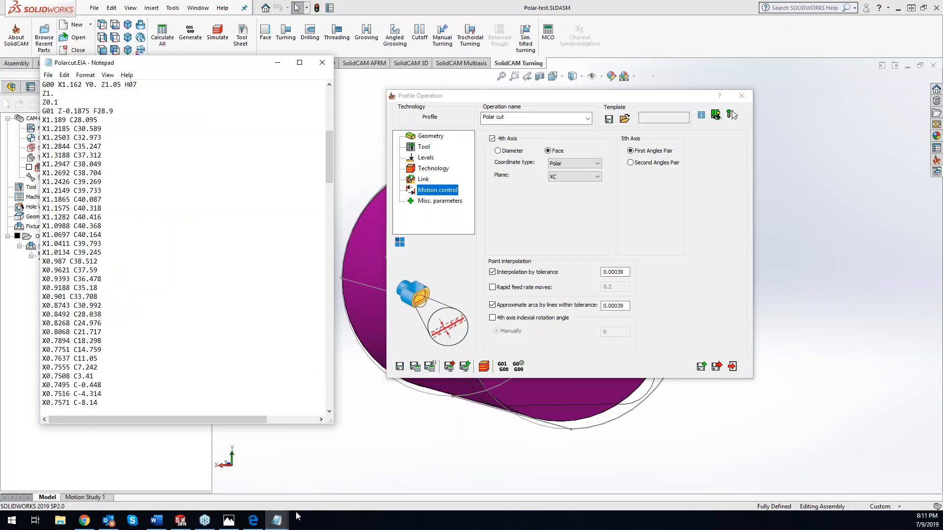
{"action": "left_click", "coordinate": [276, 519]}
{"action": "left_click", "coordinate": [359, 486]}
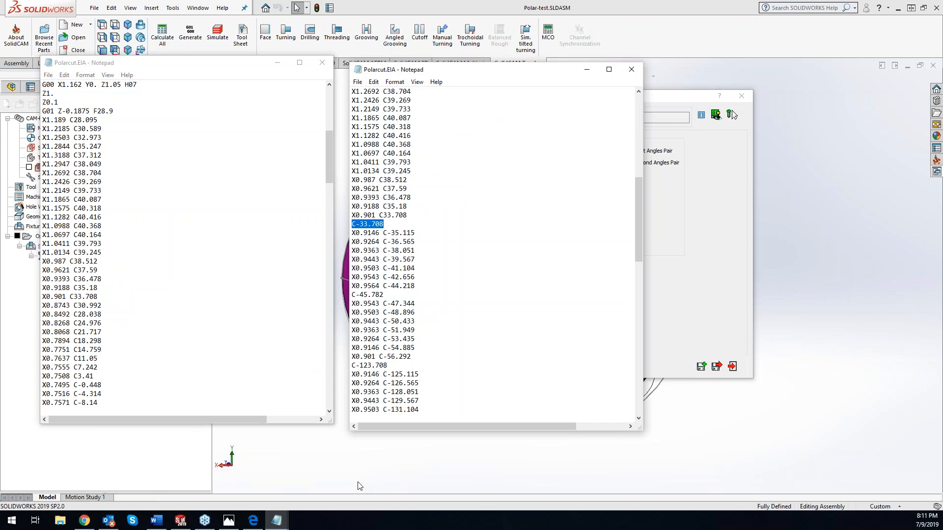
Return to the Polar cut operation and exit it without saving.
{"action": "left_click", "coordinate": [827, 265]}
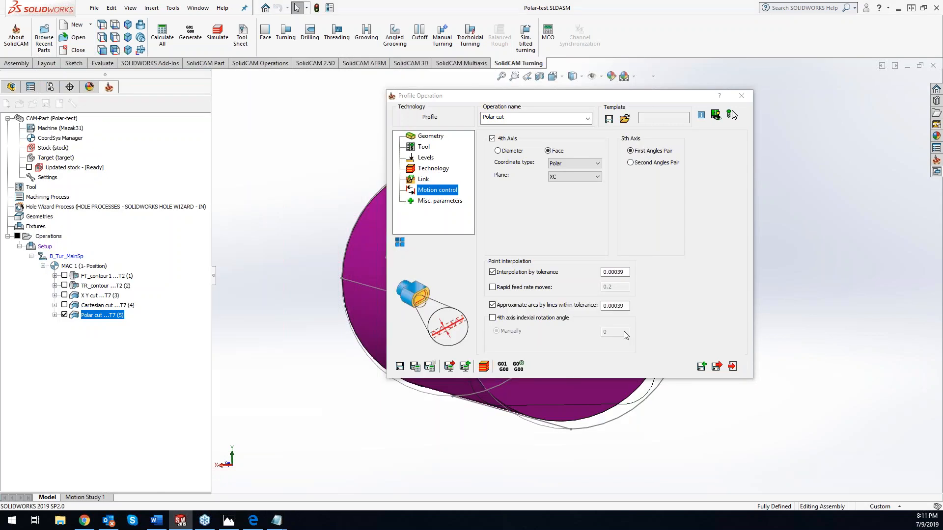
{"action": "left_click", "coordinate": [740, 96]}
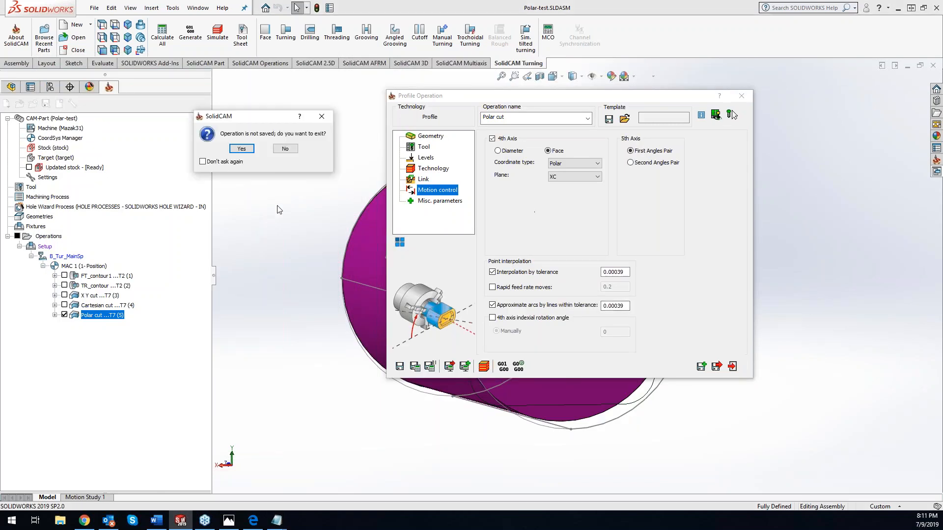
{"action": "left_click", "coordinate": [241, 148]}
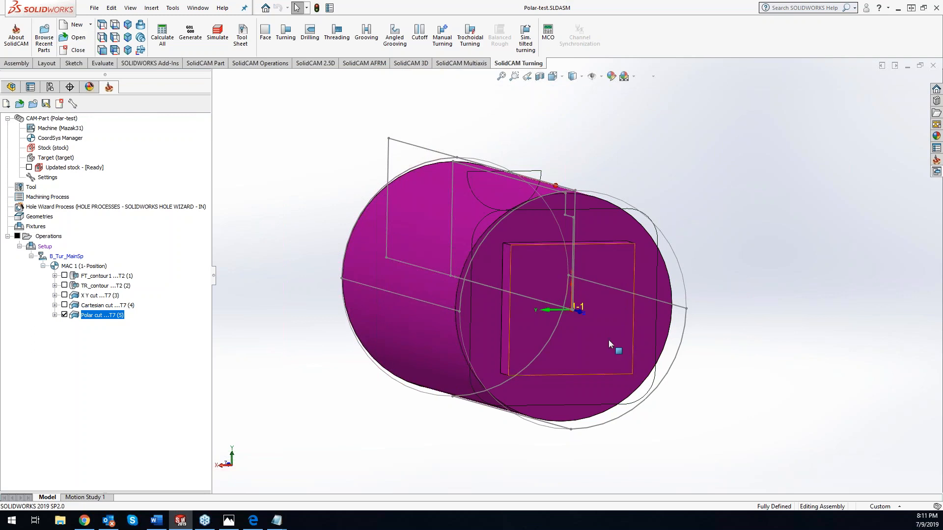
Start a new sketch on the front face of the square boss and clear the selection.
{"action": "right_click", "coordinate": [593, 332]}
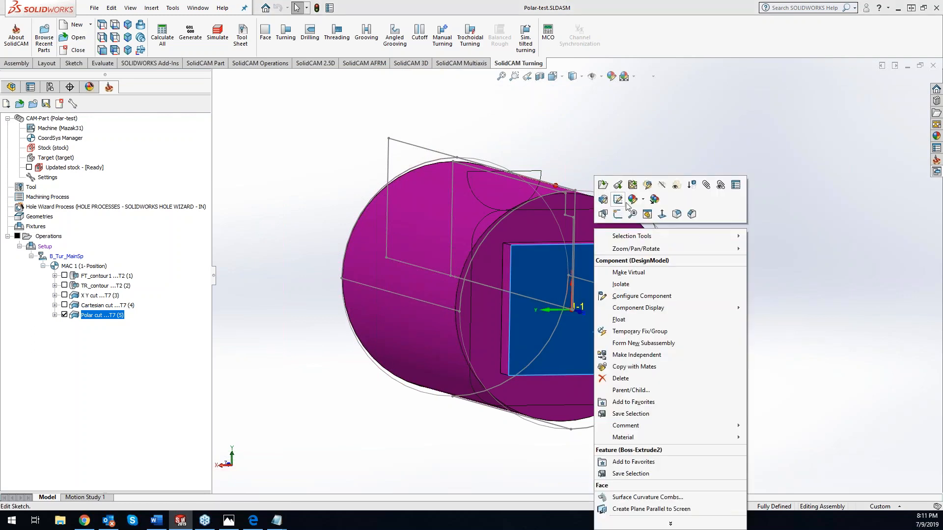
{"action": "left_click", "coordinate": [617, 215]}
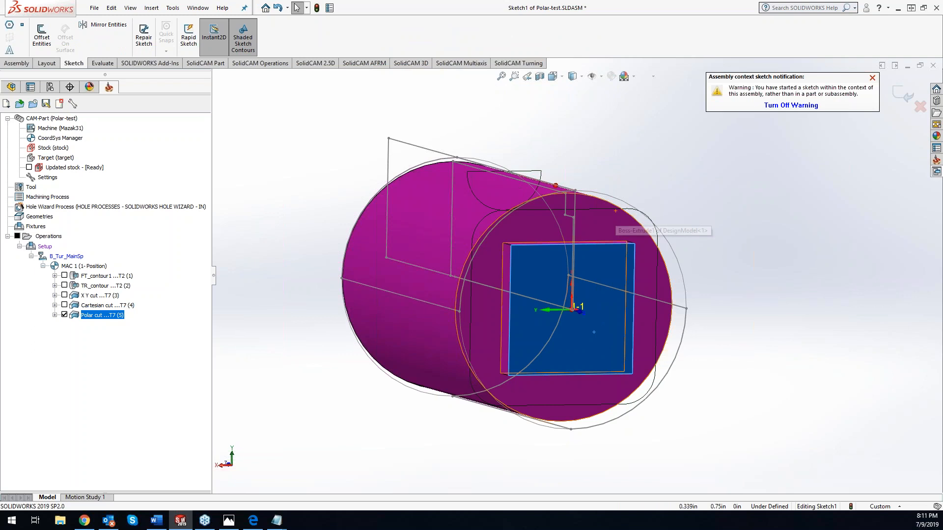
{"action": "left_click", "coordinate": [762, 337]}
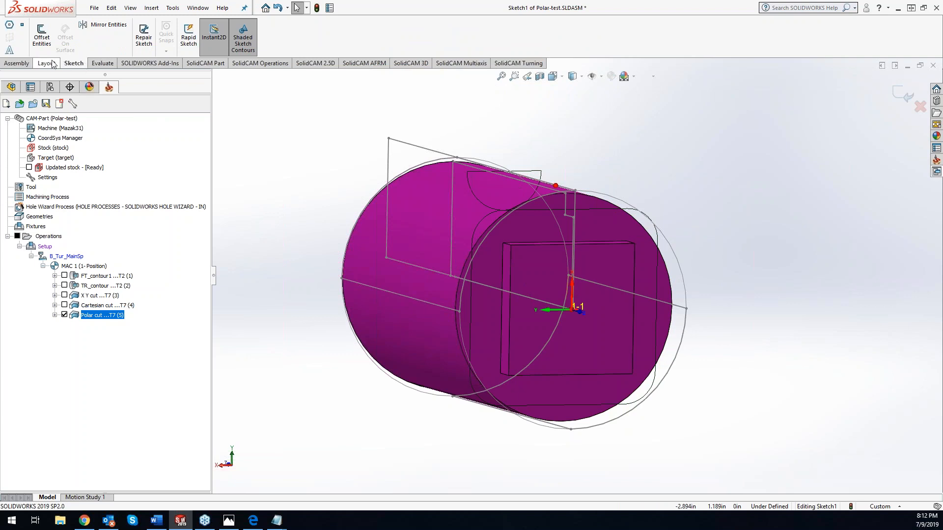
Find Convert Entities with a command search for "conver", convert the square boss face's edges into the sketch, and exit the sketch.
{"action": "left_click", "coordinate": [803, 7]}
{"action": "type", "text": "conver"}
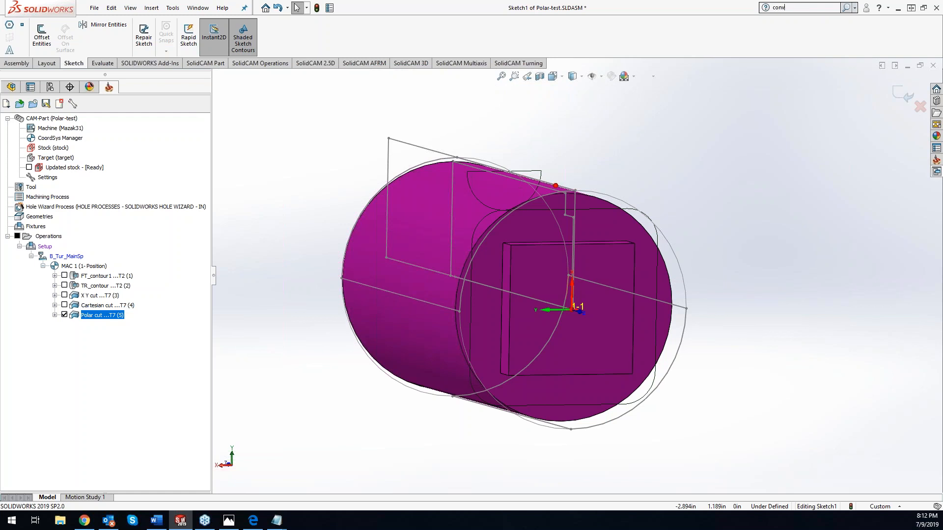
{"action": "left_click", "coordinate": [855, 7]}
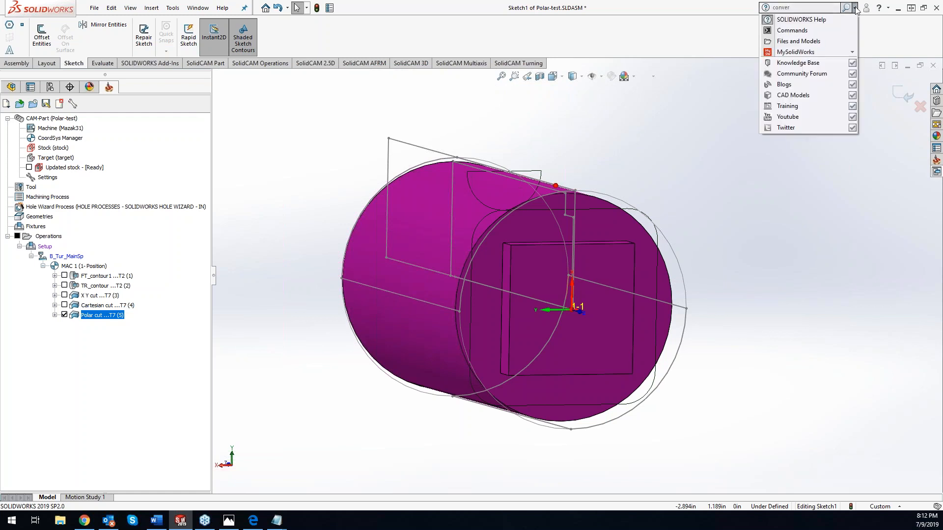
{"action": "left_click", "coordinate": [812, 31]}
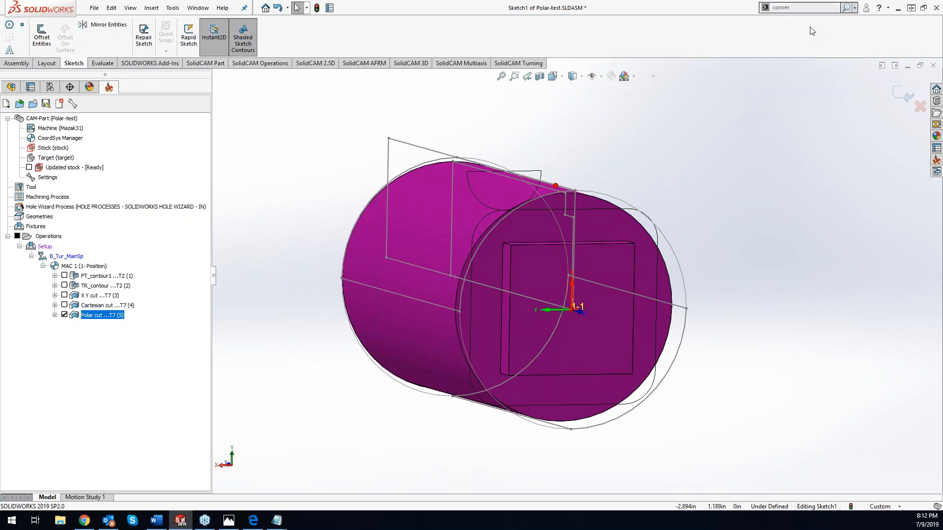
{"action": "left_click", "coordinate": [845, 8]}
{"action": "left_click", "coordinate": [776, 220]}
{"action": "left_click", "coordinate": [818, 7]}
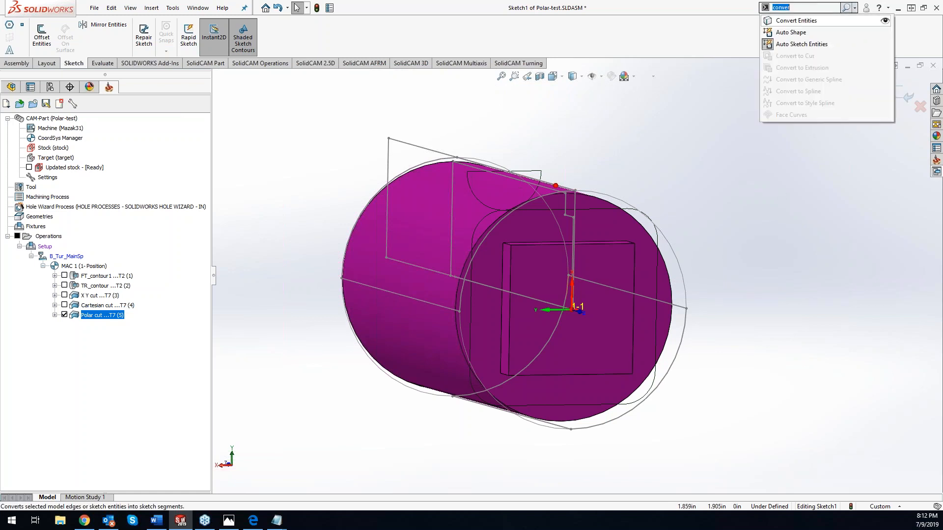
{"action": "left_click", "coordinate": [805, 20]}
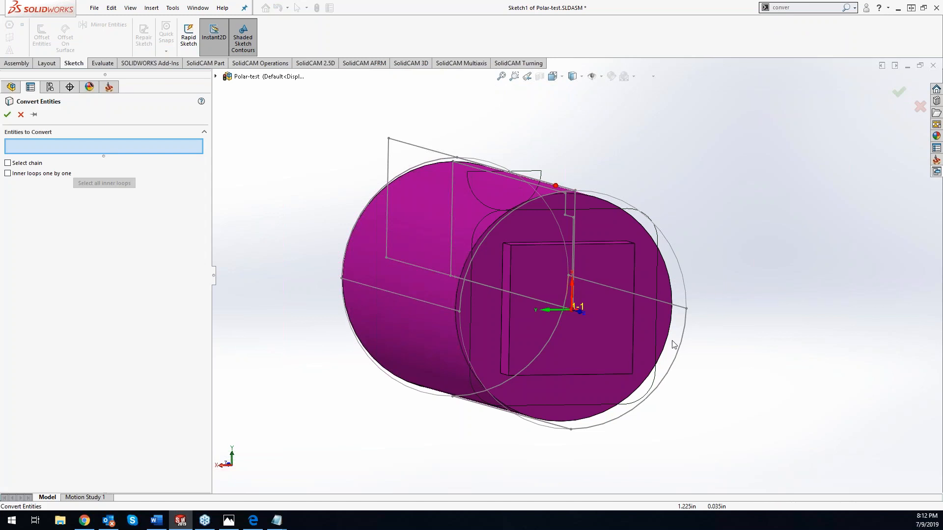
{"action": "left_click", "coordinate": [570, 332]}
{"action": "left_click", "coordinate": [7, 114]}
{"action": "left_click", "coordinate": [902, 94]}
{"action": "left_click", "coordinate": [823, 294]}
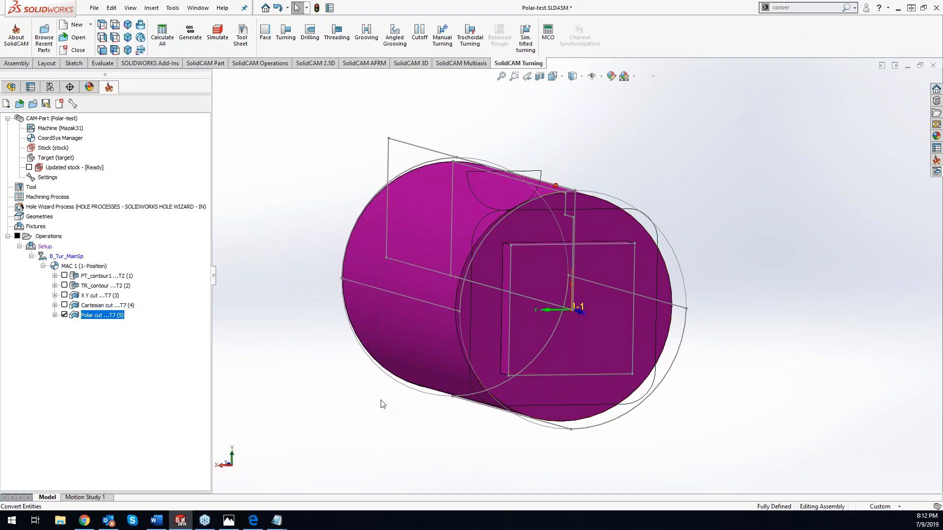
Reopen the converted square sketch on the boss face for editing.
{"action": "right_click", "coordinate": [113, 318]}
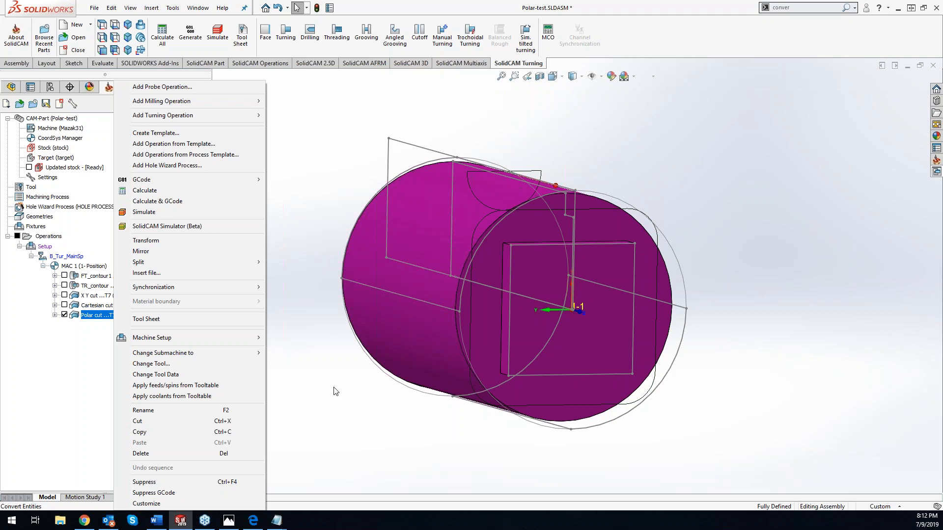
{"action": "left_click", "coordinate": [324, 415]}
{"action": "right_click", "coordinate": [543, 378]}
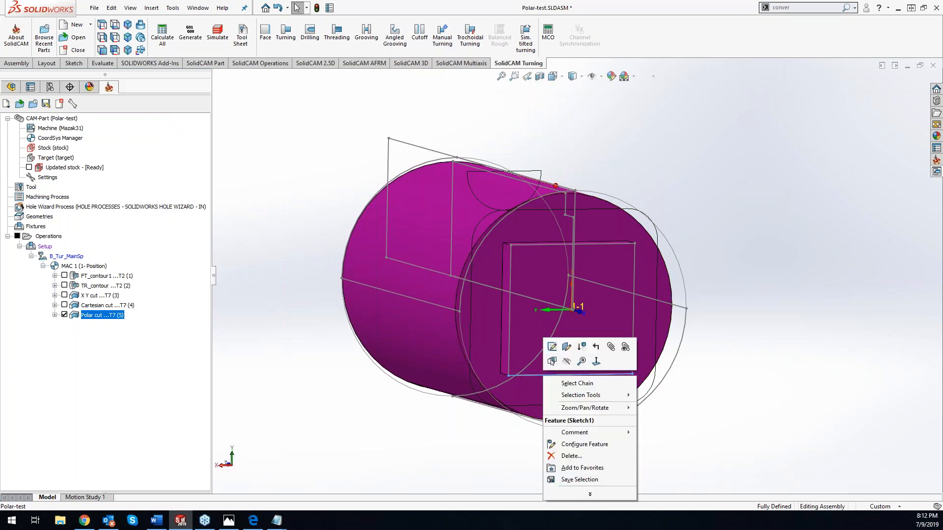
{"action": "left_click", "coordinate": [552, 346]}
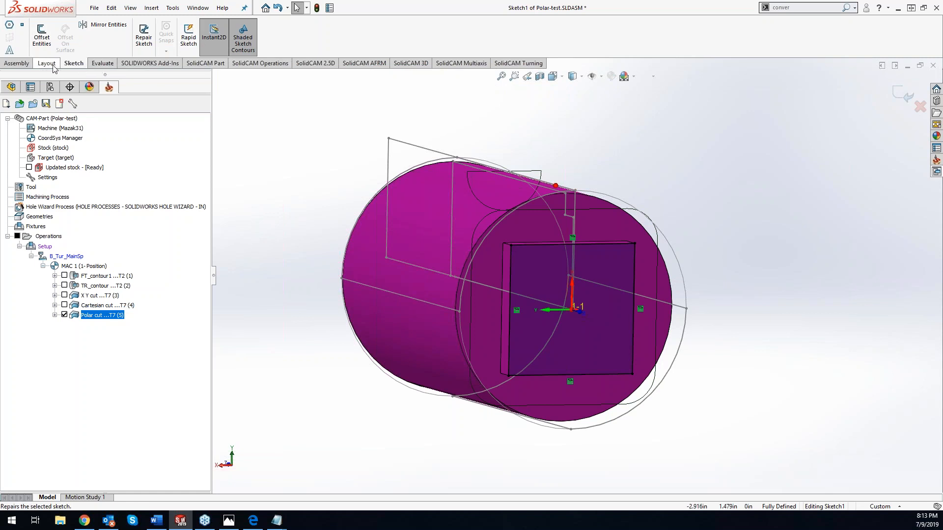
Find an arc tool with a command search for "arc" and start an arc from the square's centre to its corner.
{"action": "left_click", "coordinate": [805, 10]}
{"action": "type", "text": "arc"}
{"action": "left_click", "coordinate": [796, 33]}
{"action": "left_click", "coordinate": [571, 310]}
{"action": "left_click", "coordinate": [634, 243]}
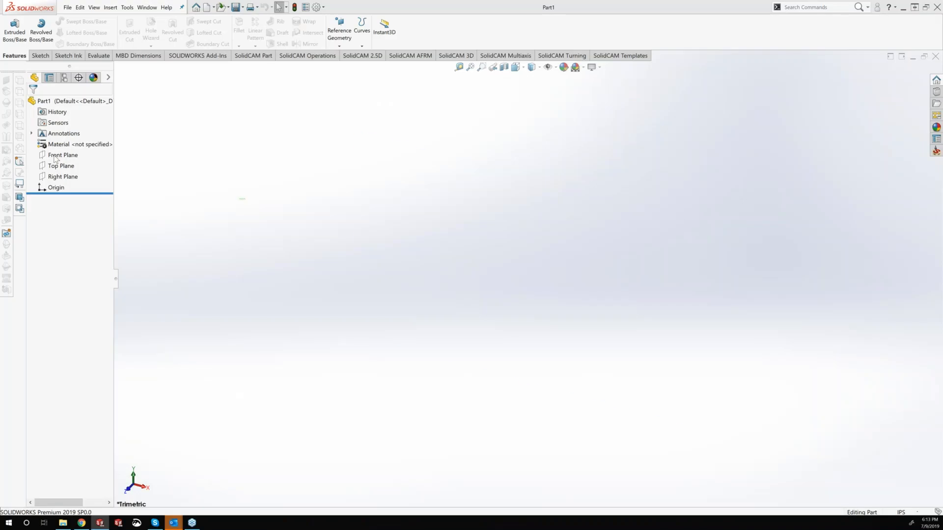
Start a sketch on the Front Plane of Part1 and draw a center rectangle at the origin, about 2.59 by 2.49 in.
{"action": "left_click", "coordinate": [54, 156]}
{"action": "left_click", "coordinate": [58, 145]}
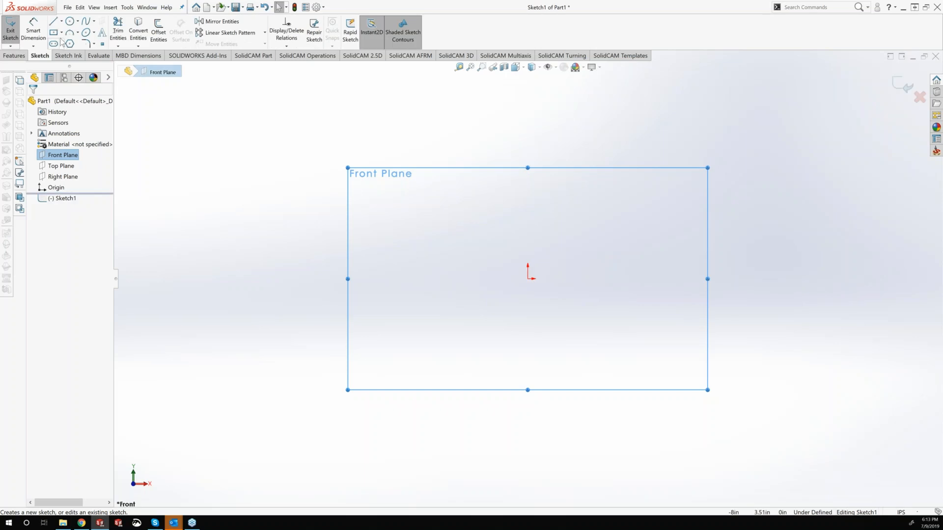
{"action": "left_click", "coordinate": [61, 32]}
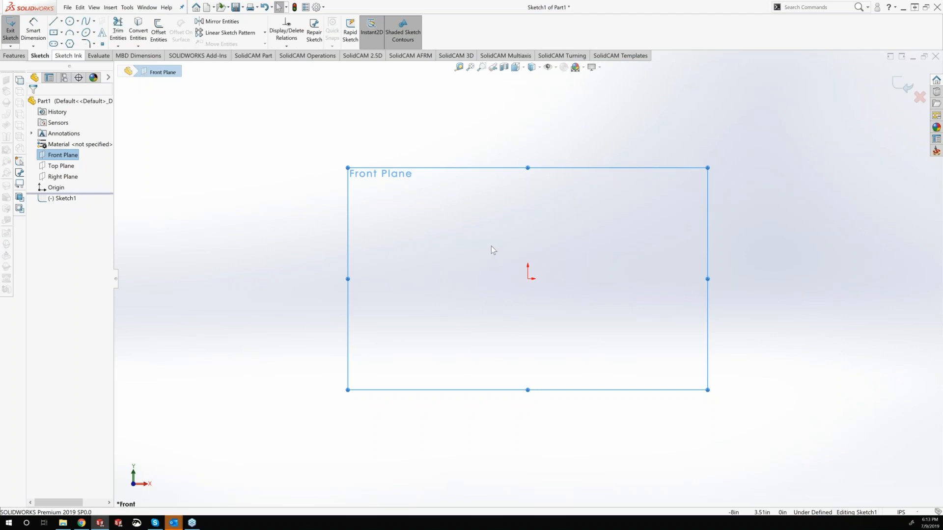
{"action": "left_click", "coordinate": [528, 279]}
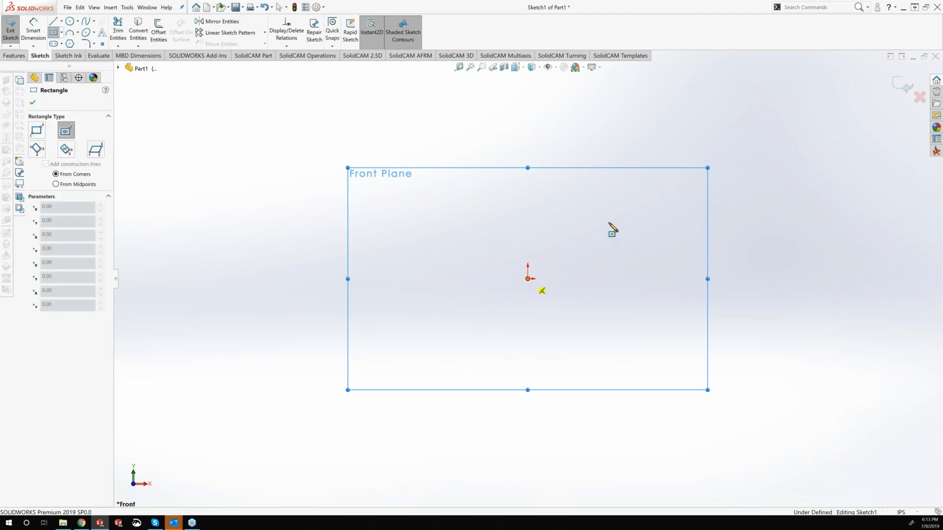
{"action": "left_click", "coordinate": [594, 215]}
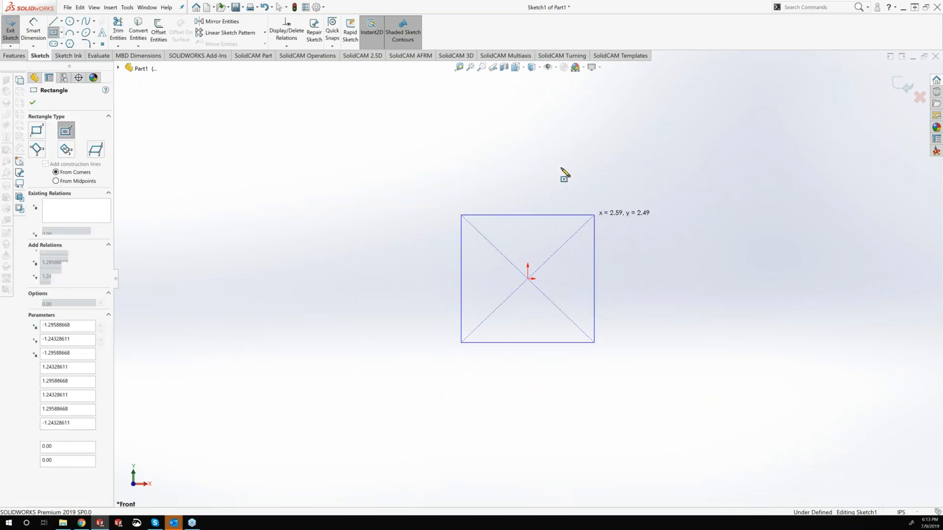
{"action": "key", "text": "Escape"}
Add an Equal relation between two adjacent sides of the rectangle to make it square.
{"action": "left_click", "coordinate": [560, 215]}
{"action": "left_click", "coordinate": [594, 265]}
{"action": "left_click", "coordinate": [579, 215], "text": "ctrl"}
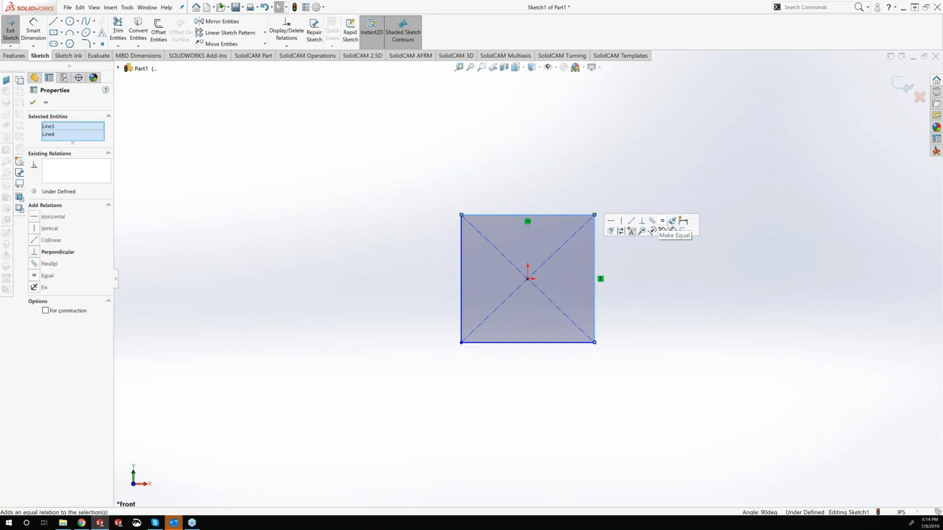
{"action": "left_click", "coordinate": [662, 220]}
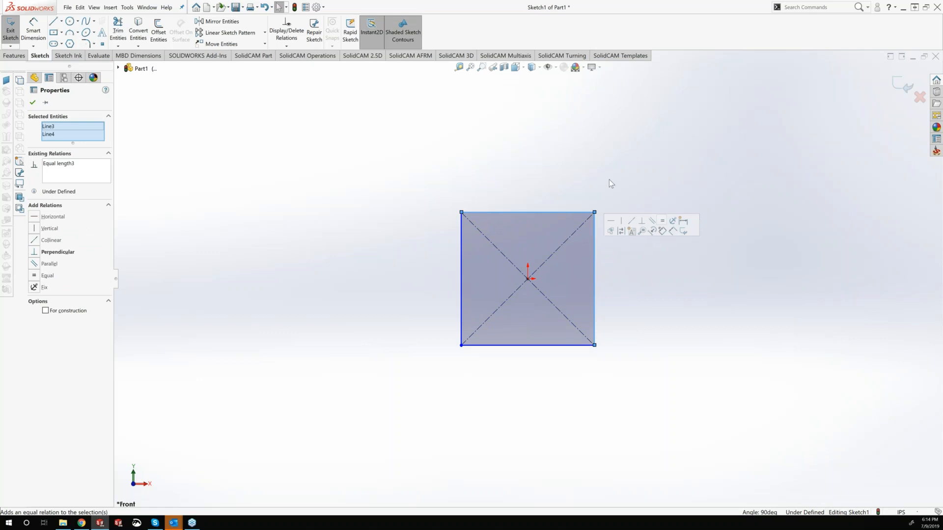
{"action": "left_click", "coordinate": [473, 165]}
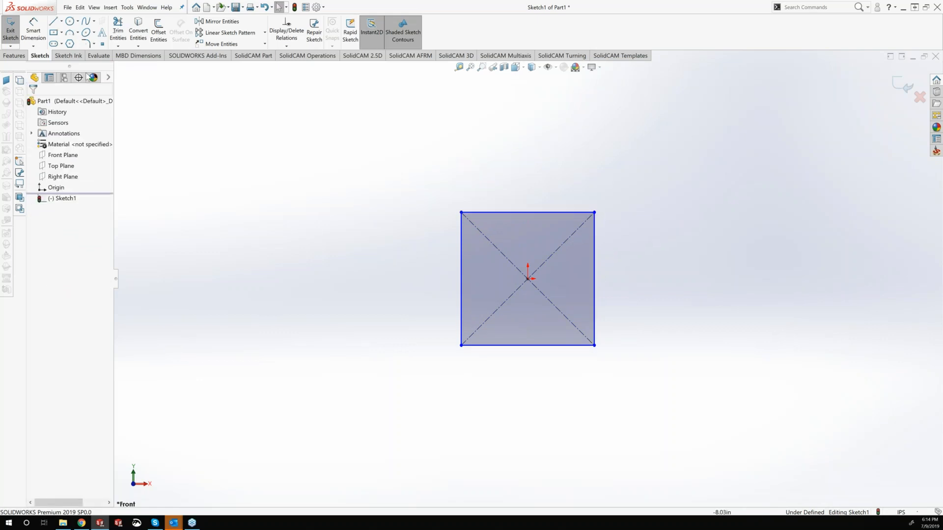
Draw a 90° centerpoint arc about the origin, from the square's upper-left corner to its upper-right corner.
{"action": "left_click", "coordinate": [78, 33]}
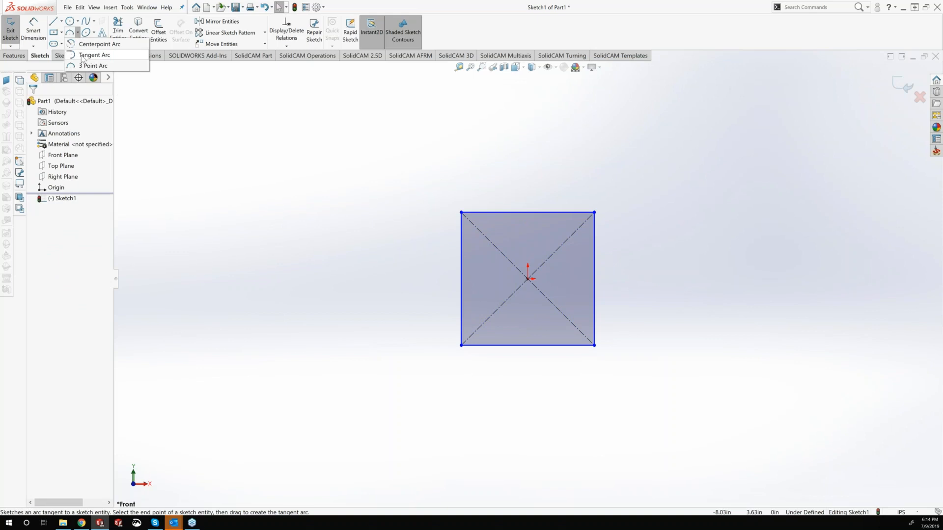
{"action": "left_click", "coordinate": [94, 44]}
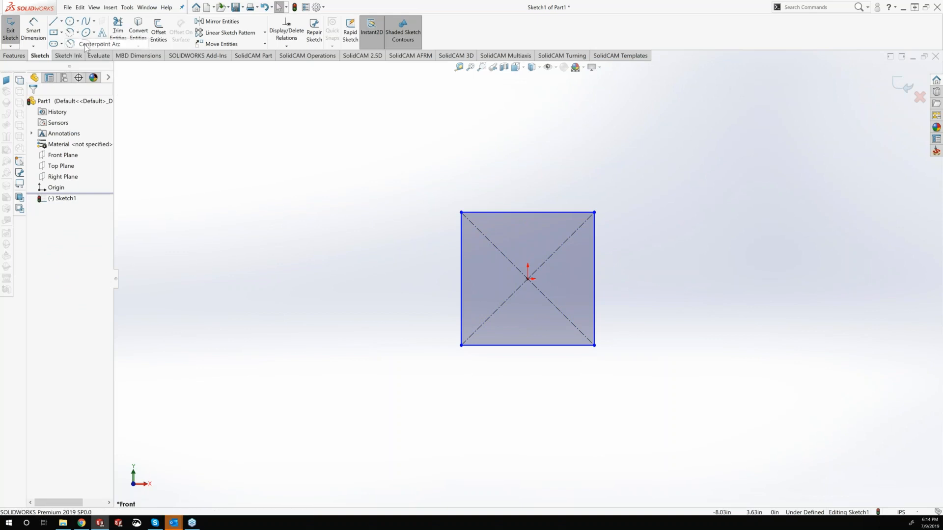
{"action": "left_click", "coordinate": [528, 279]}
{"action": "left_click", "coordinate": [461, 212]}
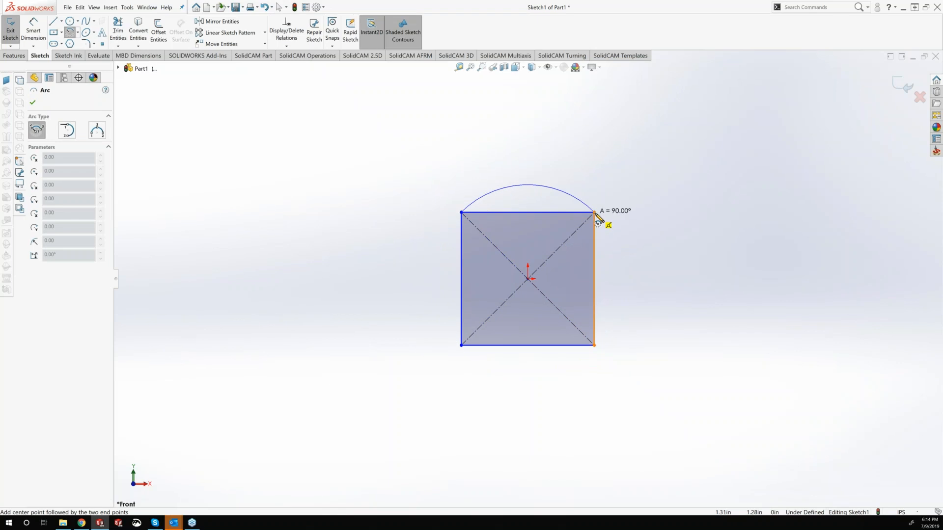
{"action": "left_click", "coordinate": [594, 212]}
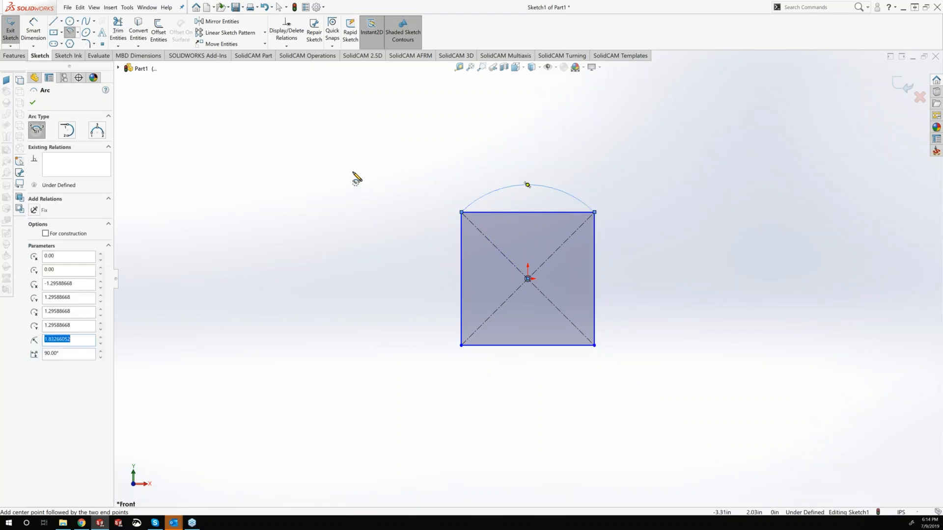
{"action": "key", "text": "Escape"}
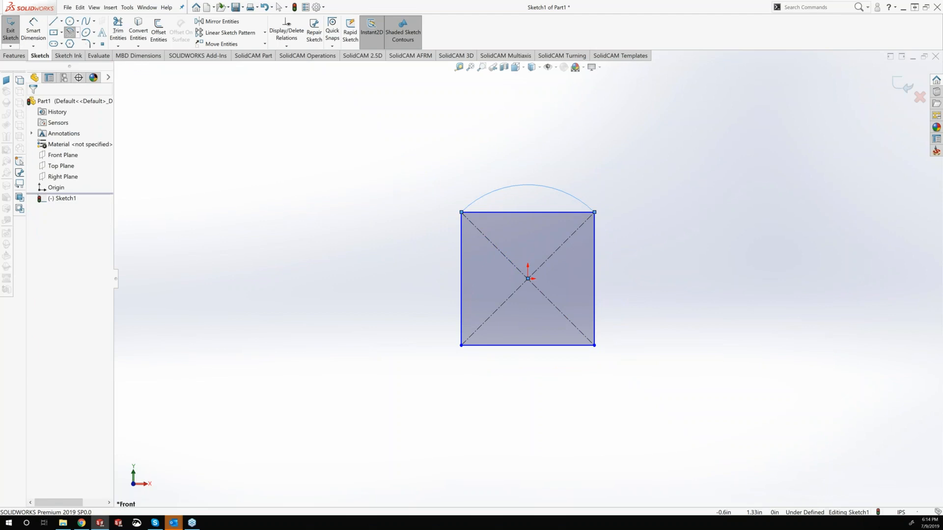
{"action": "key", "text": "Escape"}
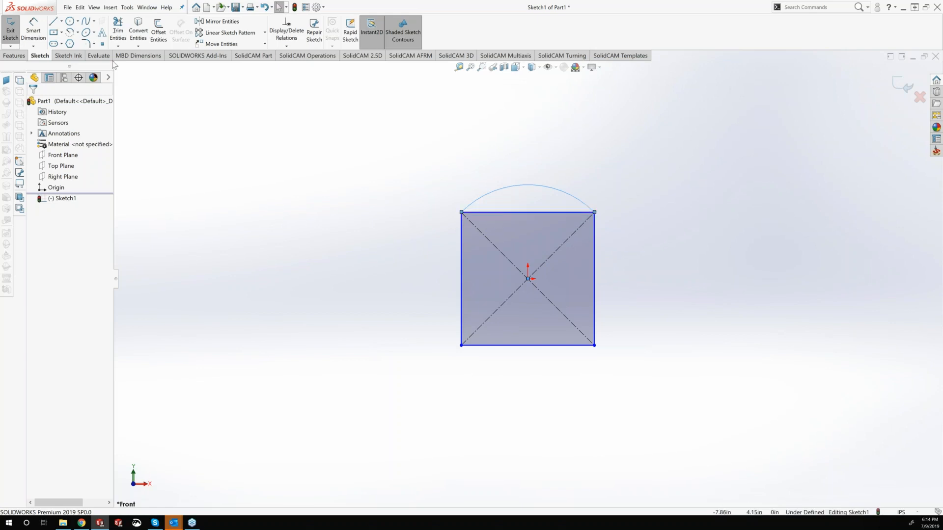
Place a row of sketch points along the square's top edge, from near the upper-left corner to just past the midpoint.
{"action": "left_click", "coordinate": [102, 44]}
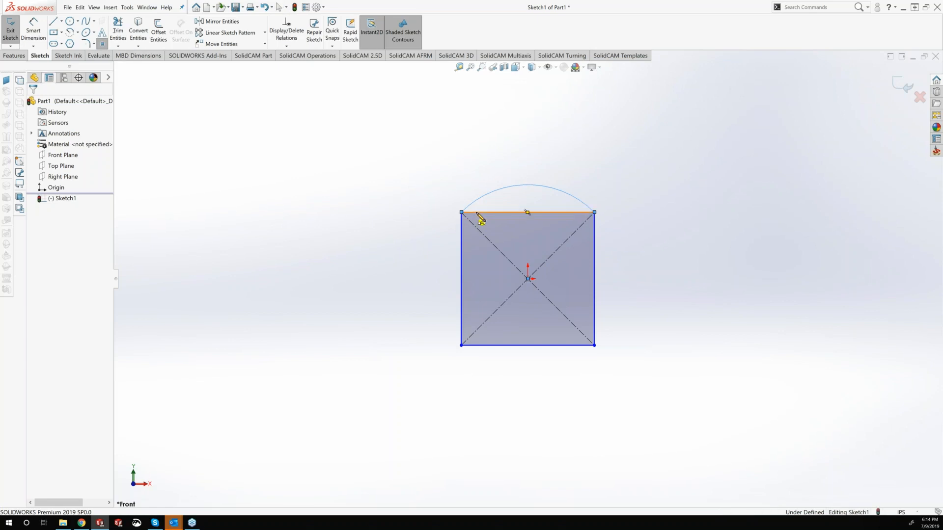
{"action": "left_click", "coordinate": [476, 212]}
{"action": "left_click", "coordinate": [484, 212]}
{"action": "left_click", "coordinate": [495, 213]}
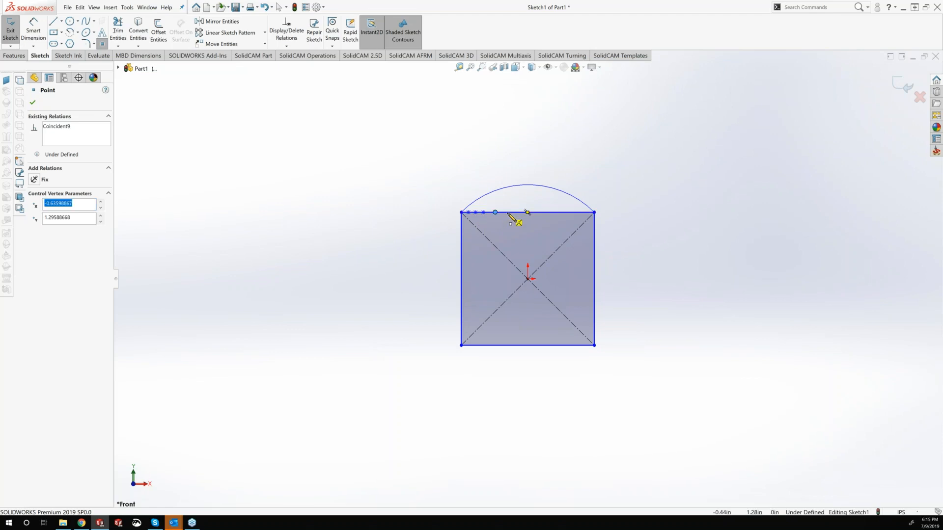
{"action": "left_click", "coordinate": [505, 212]}
{"action": "left_click", "coordinate": [516, 212]}
{"action": "left_click", "coordinate": [524, 212]}
{"action": "left_click", "coordinate": [533, 212]}
{"action": "key", "text": "Escape"}
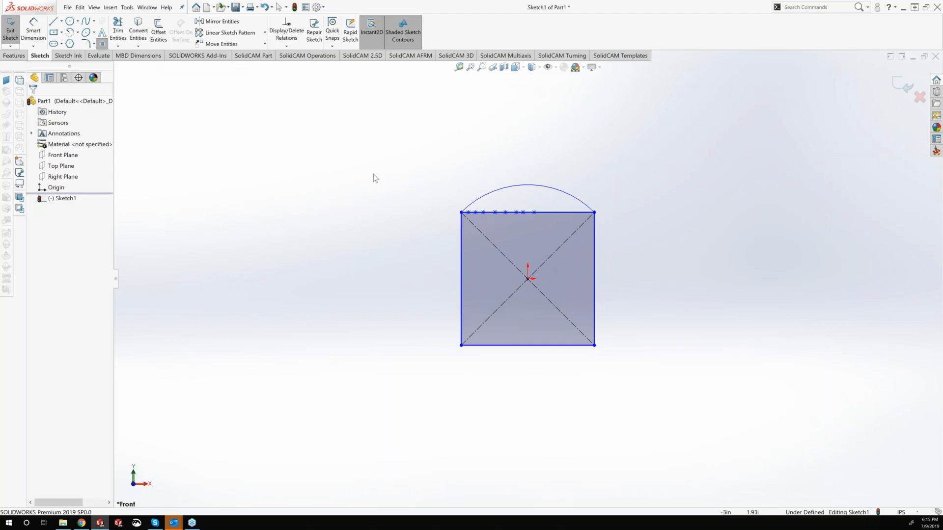
Draw lines from the origin to the square's upper-left corner and to the nearest sketch points on the top edge.
{"action": "left_click", "coordinate": [53, 21]}
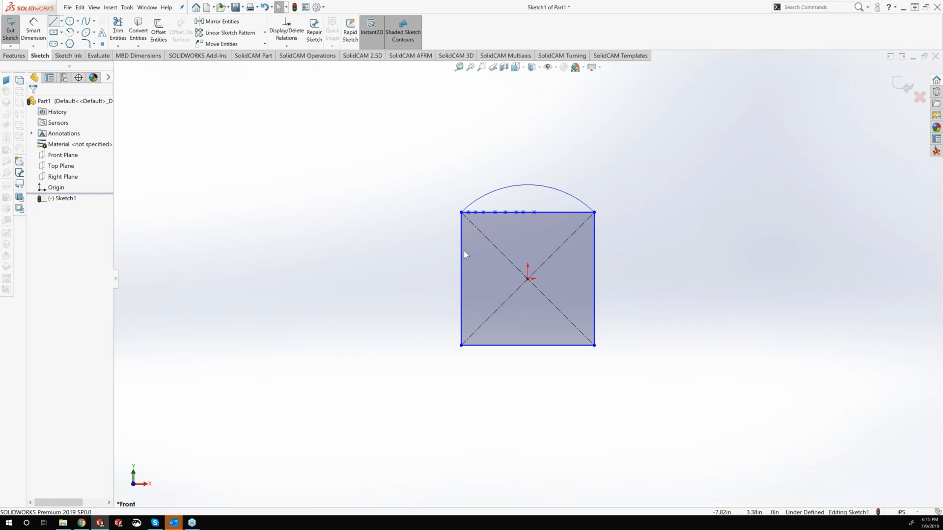
{"action": "left_click", "coordinate": [527, 278]}
{"action": "left_click", "coordinate": [461, 212]}
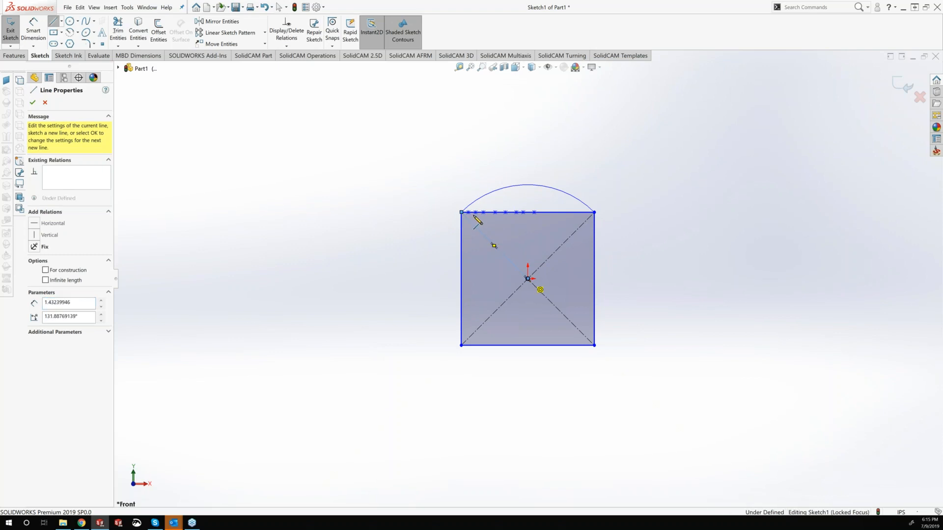
{"action": "left_click", "coordinate": [469, 212]}
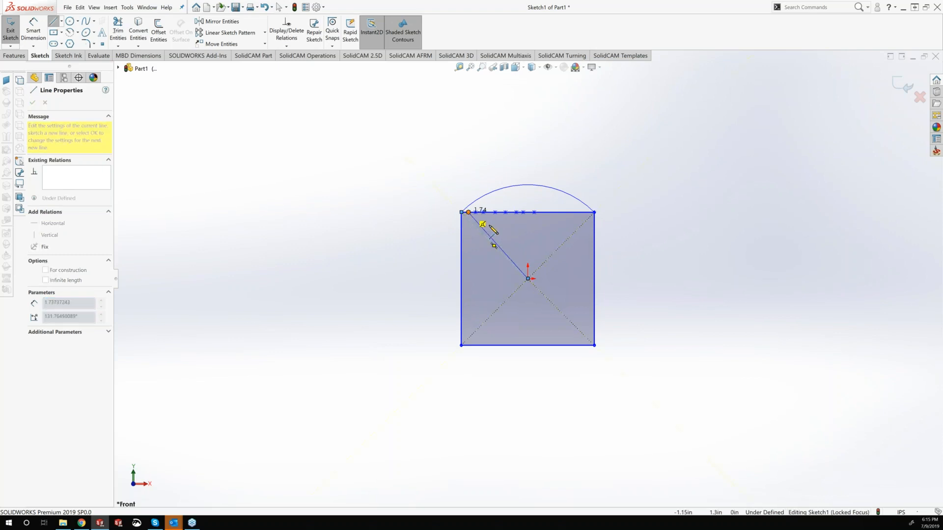
{"action": "left_click", "coordinate": [529, 279]}
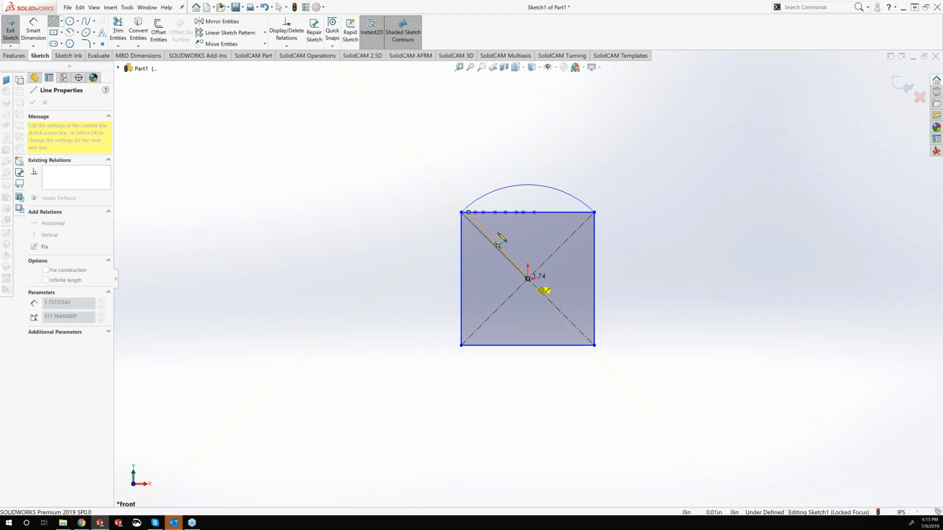
{"action": "left_click", "coordinate": [482, 212]}
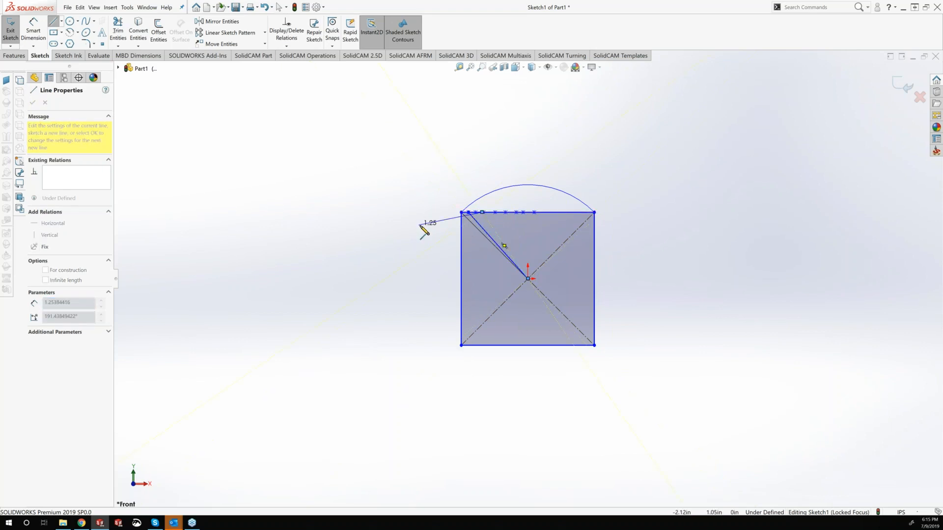
{"action": "key", "text": "Escape"}
{"action": "key", "text": "Escape"}
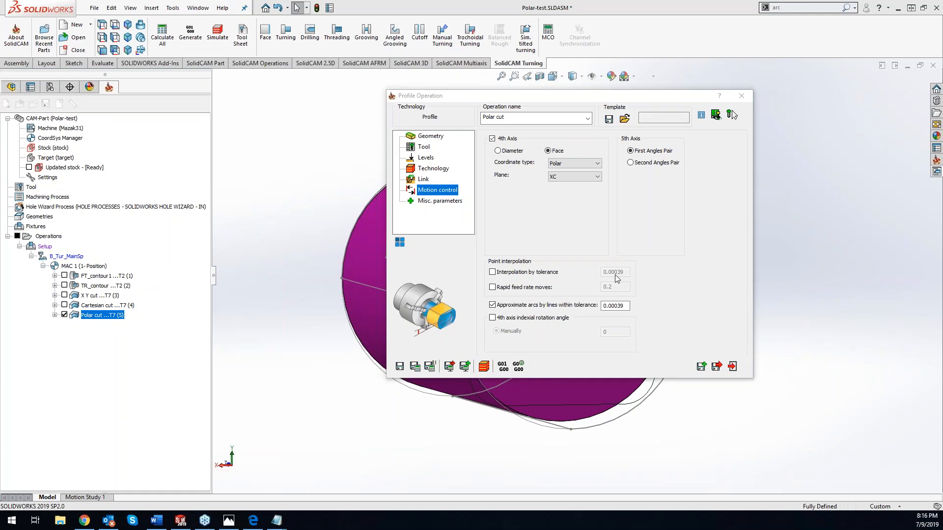
Enable interpolation by tolerance at 0.00039 for the Polar cut operation and bring both Polarcut.EIA files up in Notepad.
{"action": "left_click", "coordinate": [503, 274]}
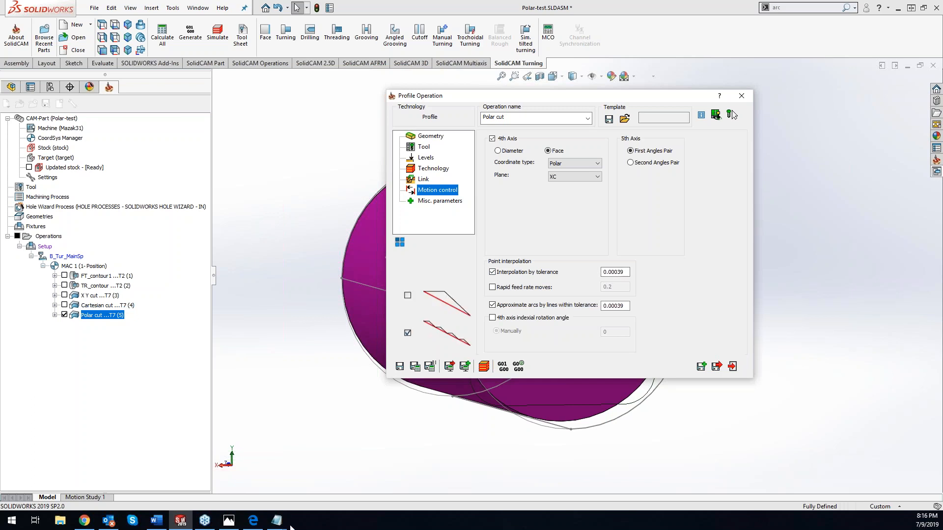
{"action": "mouse_move", "coordinate": [278, 519]}
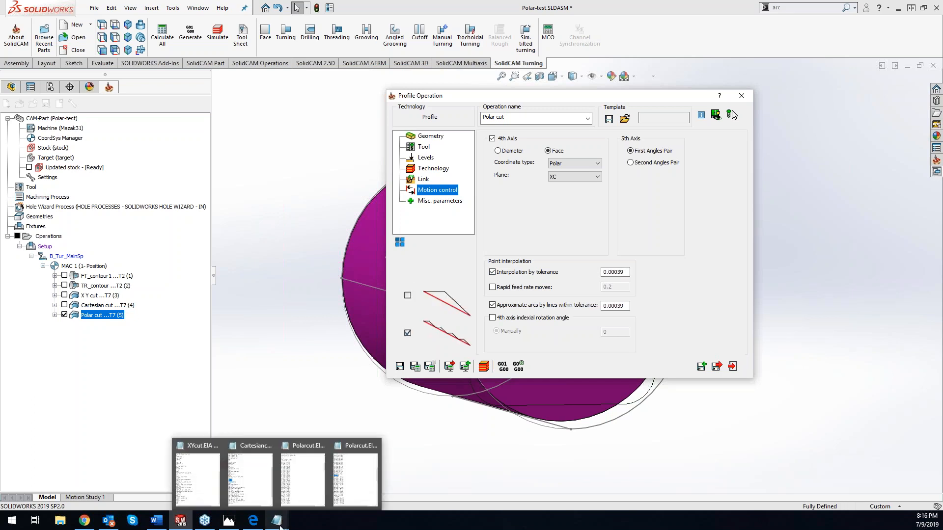
{"action": "left_click", "coordinate": [369, 481]}
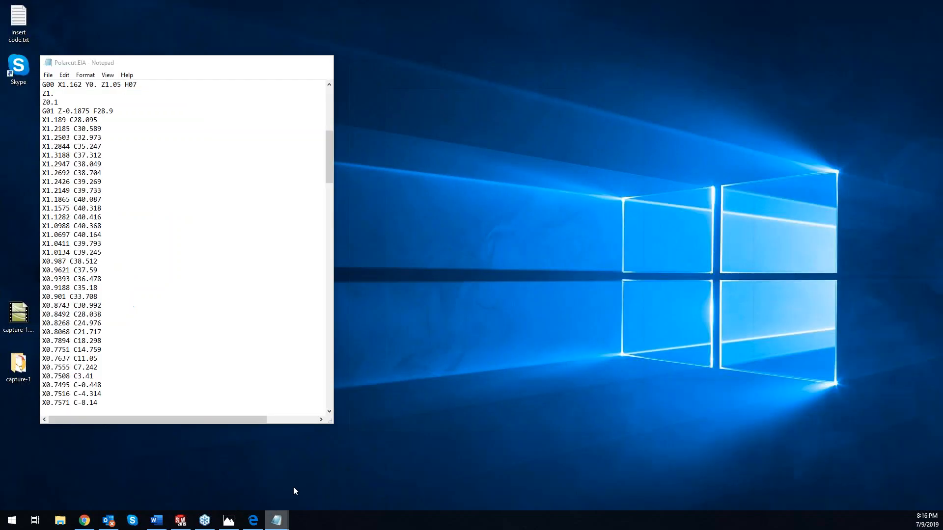
{"action": "left_click", "coordinate": [293, 486]}
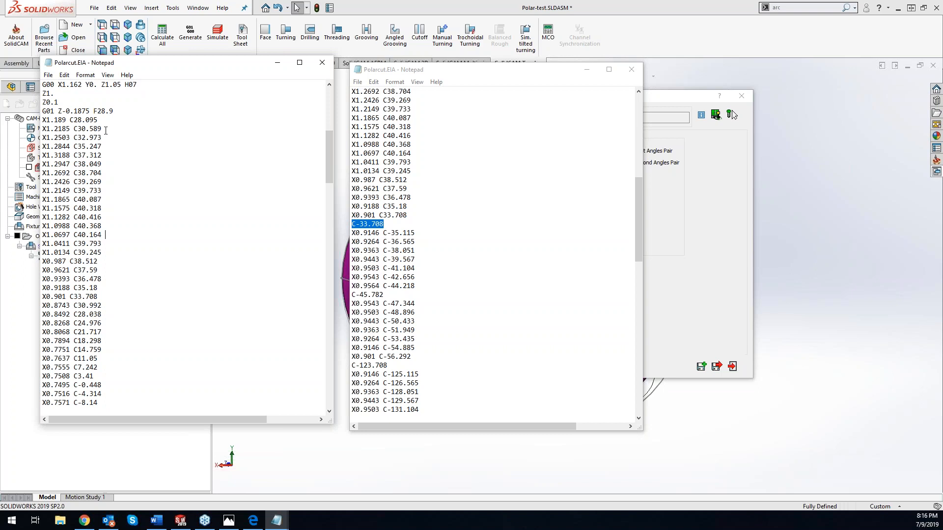
Read both Polarcut.EIA programs through to their ends to compare the X and C moves with and without interpolation.
{"action": "scroll", "coordinate": [96, 235], "scroll_direction": "down", "scroll_amount": 9}
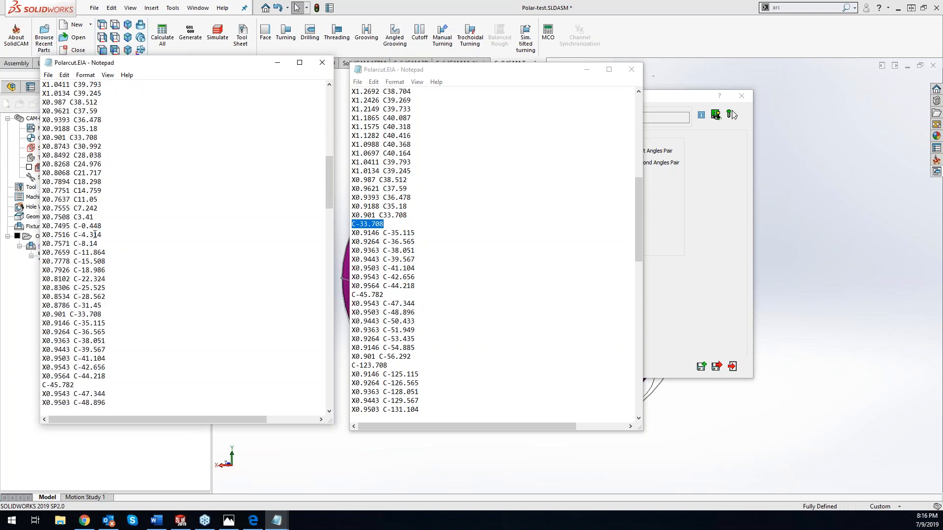
{"action": "scroll", "coordinate": [96, 235], "scroll_direction": "down", "scroll_amount": 5}
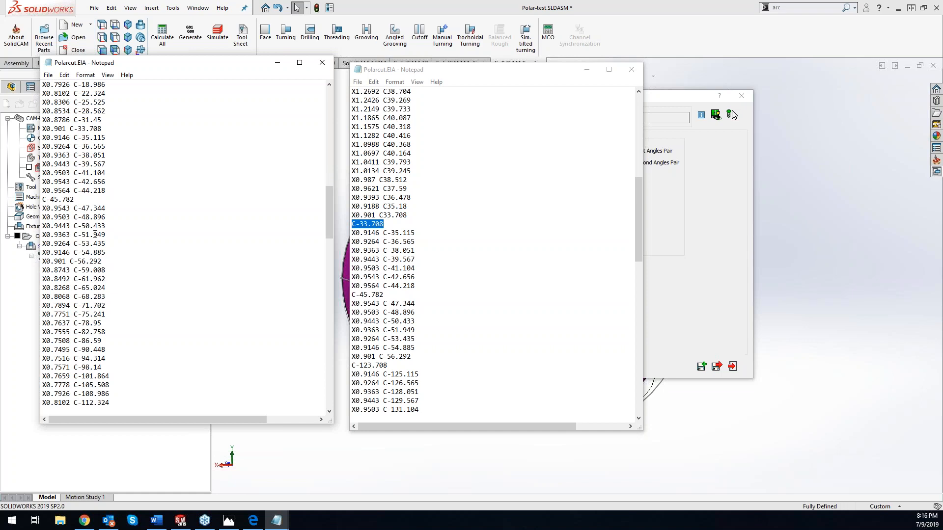
{"action": "scroll", "coordinate": [95, 235], "scroll_direction": "down", "scroll_amount": 7}
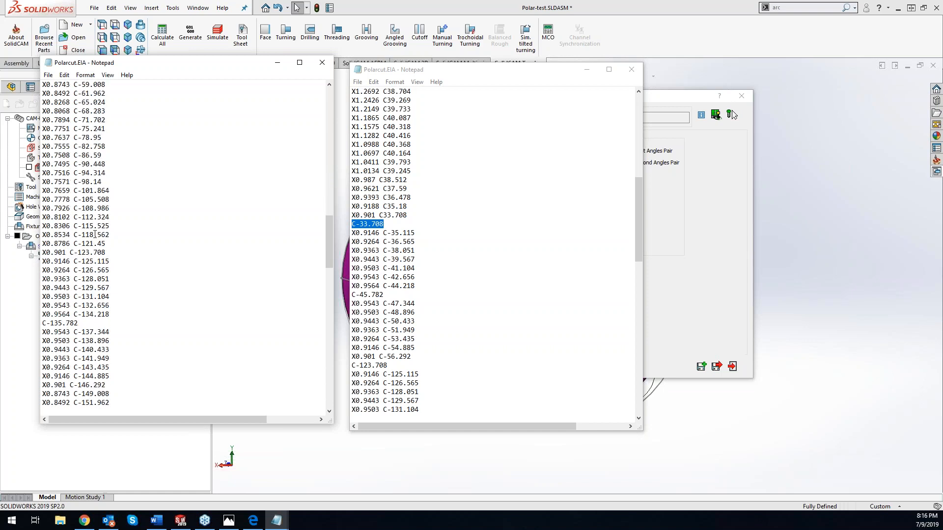
{"action": "scroll", "coordinate": [96, 235], "scroll_direction": "down", "scroll_amount": 8}
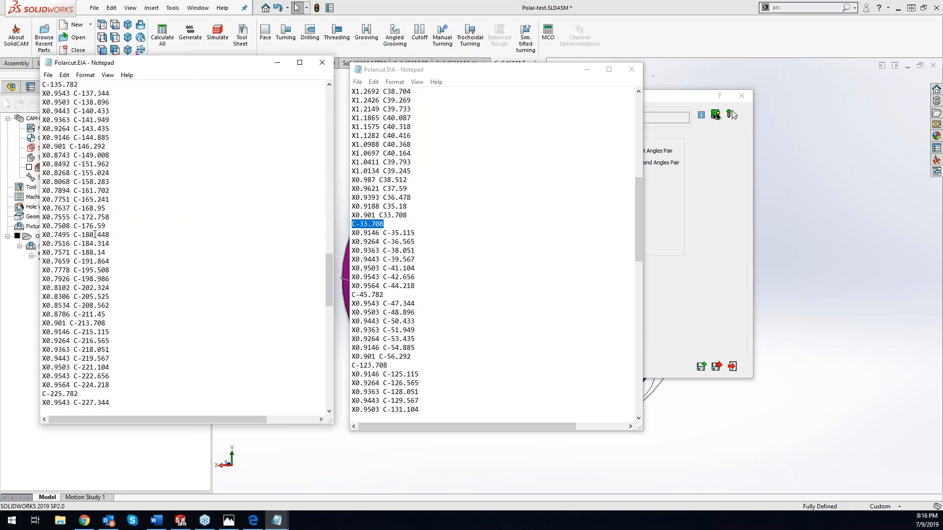
{"action": "scroll", "coordinate": [96, 234], "scroll_direction": "down", "scroll_amount": 19}
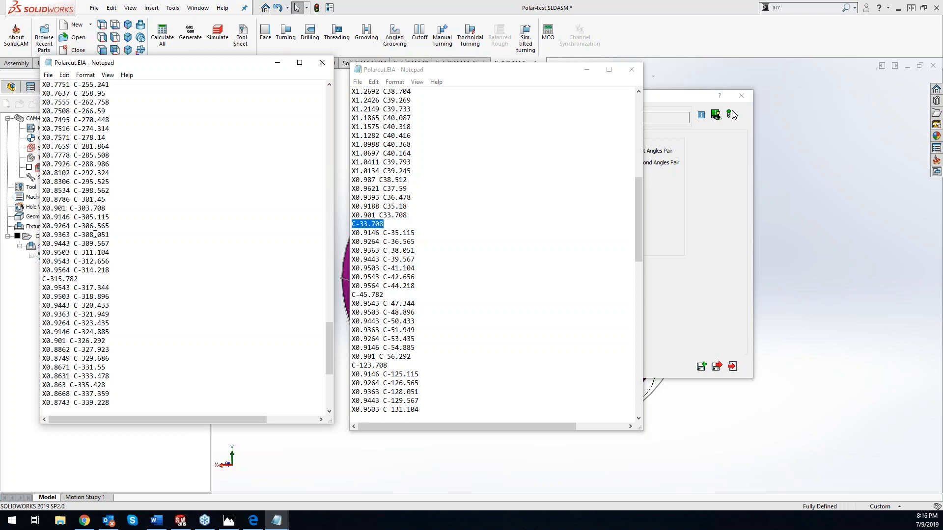
{"action": "scroll", "coordinate": [96, 235], "scroll_direction": "down", "scroll_amount": 5}
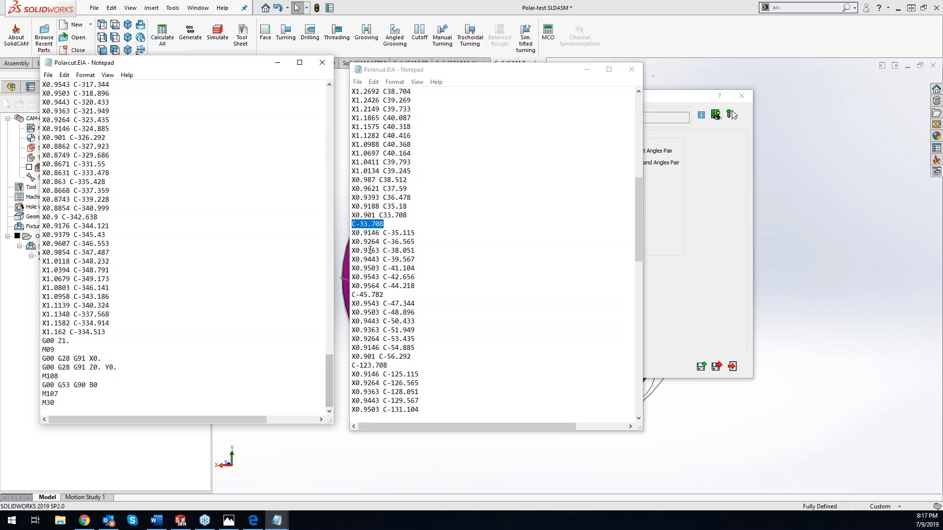
{"action": "left_click", "coordinate": [496, 264]}
{"action": "scroll", "coordinate": [474, 264], "scroll_direction": "down", "scroll_amount": 13}
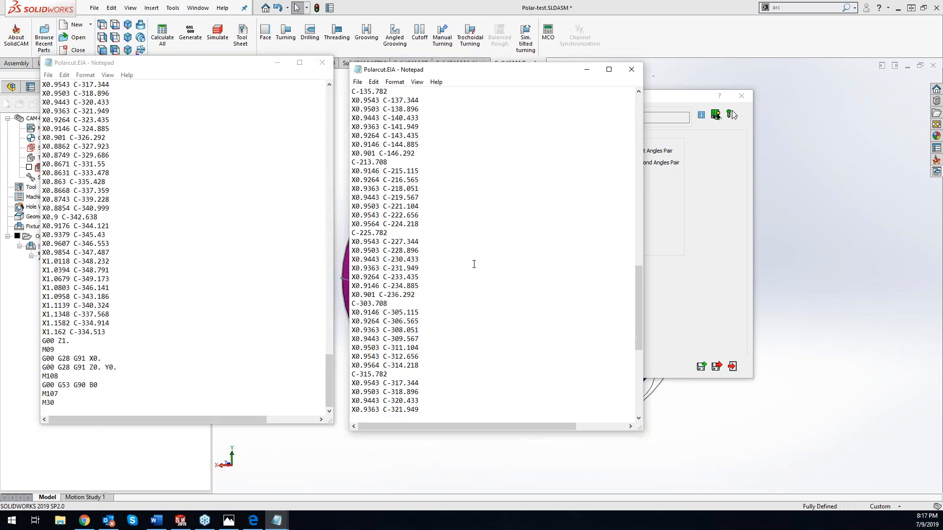
{"action": "scroll", "coordinate": [474, 264], "scroll_direction": "down", "scroll_amount": 9}
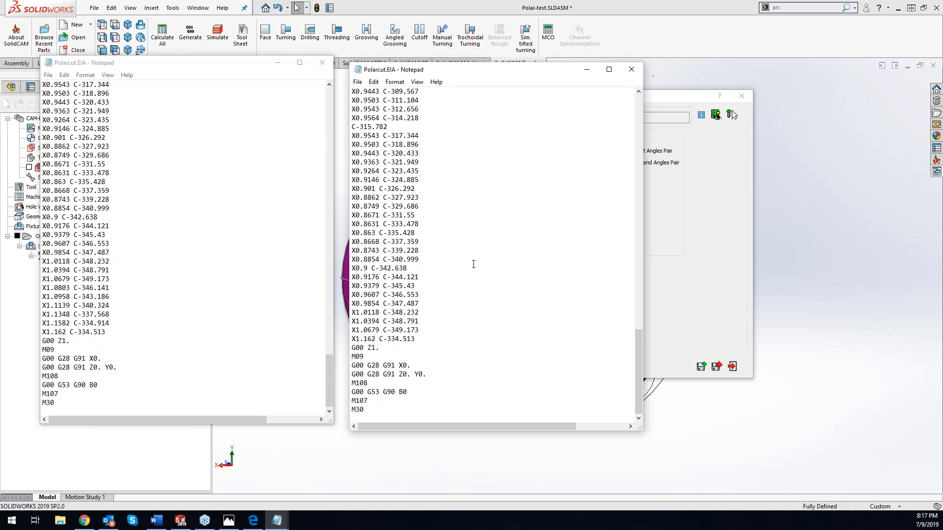
Bring Cartesiancut.EIA up beside the polar programs and highlight its cutting moves and the G17XC and G12.1 lines.
{"action": "left_click", "coordinate": [276, 516]}
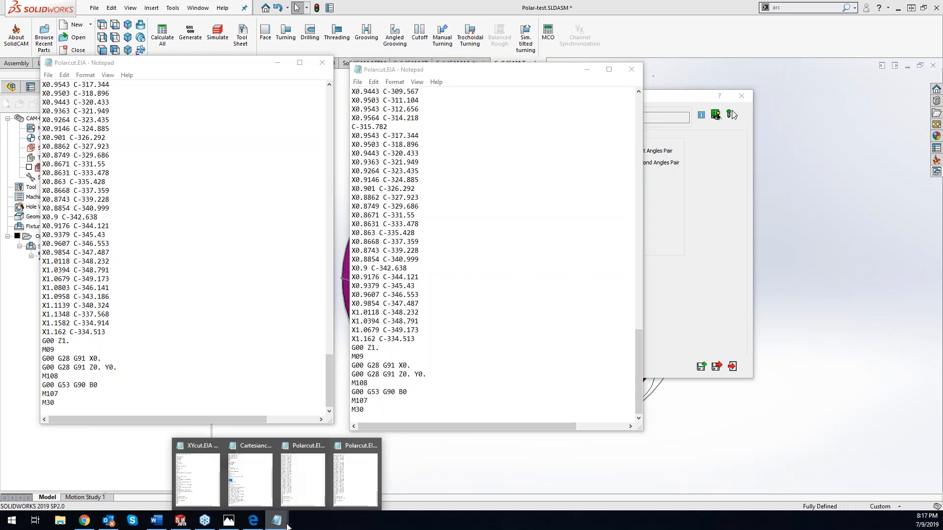
{"action": "left_click", "coordinate": [250, 479]}
{"action": "left_click_drag", "start_coordinate": [501, 37], "coordinate": [804, 69]}
{"action": "scroll", "coordinate": [768, 231], "scroll_direction": "down", "scroll_amount": 3}
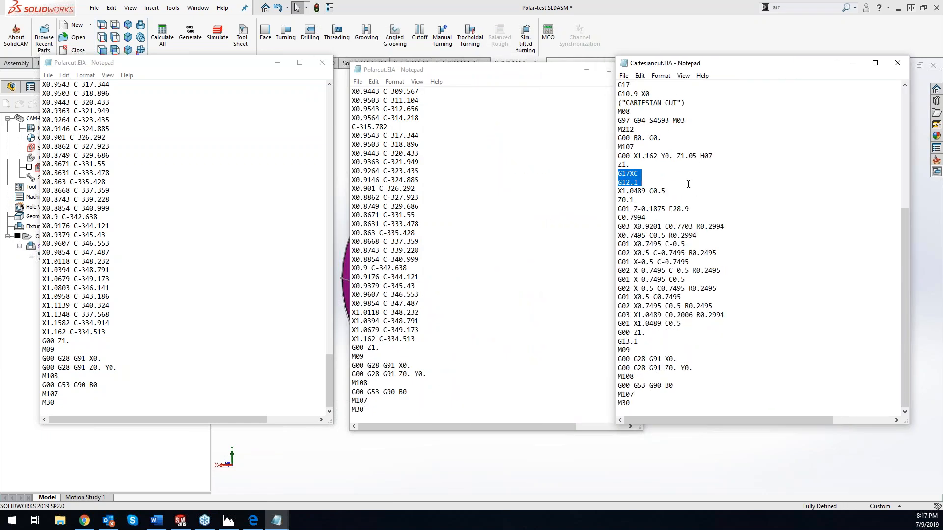
{"action": "left_click_drag", "start_coordinate": [619, 209], "coordinate": [617, 401]}
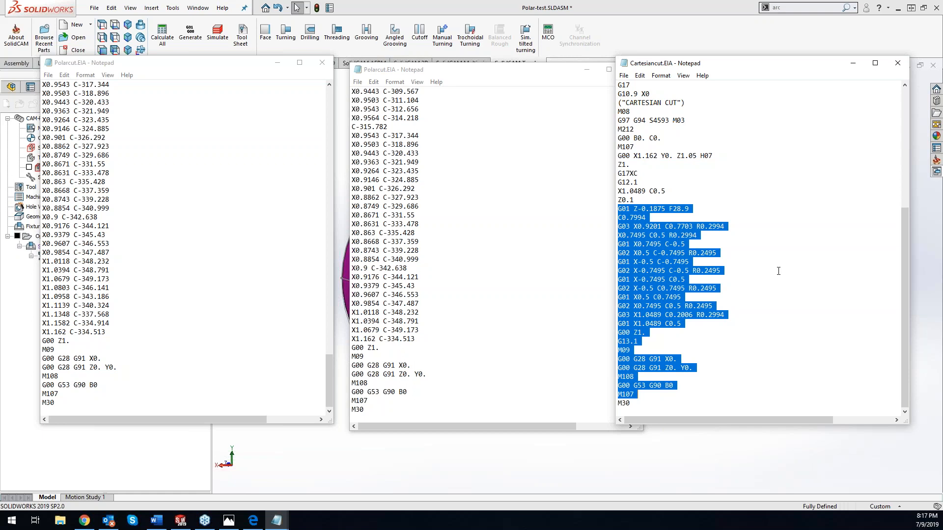
{"action": "left_click_drag", "start_coordinate": [641, 183], "coordinate": [620, 174]}
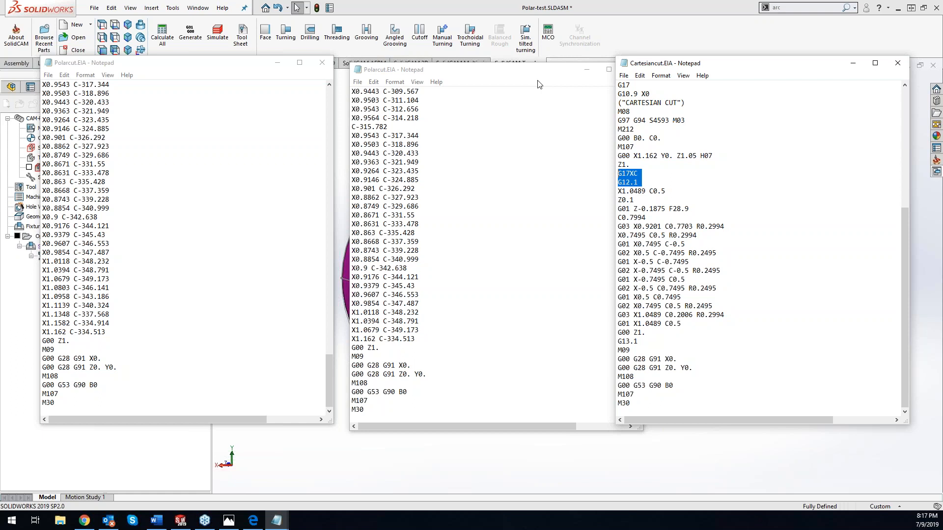
Narrow the two Polarcut.EIA windows and arrange them side by side with Cartesiancut.EIA.
{"action": "left_click_drag", "start_coordinate": [522, 76], "coordinate": [491, 71]}
{"action": "left_click_drag", "start_coordinate": [610, 116], "coordinate": [532, 116]}
{"action": "left_click_drag", "start_coordinate": [515, 75], "coordinate": [515, 75]}
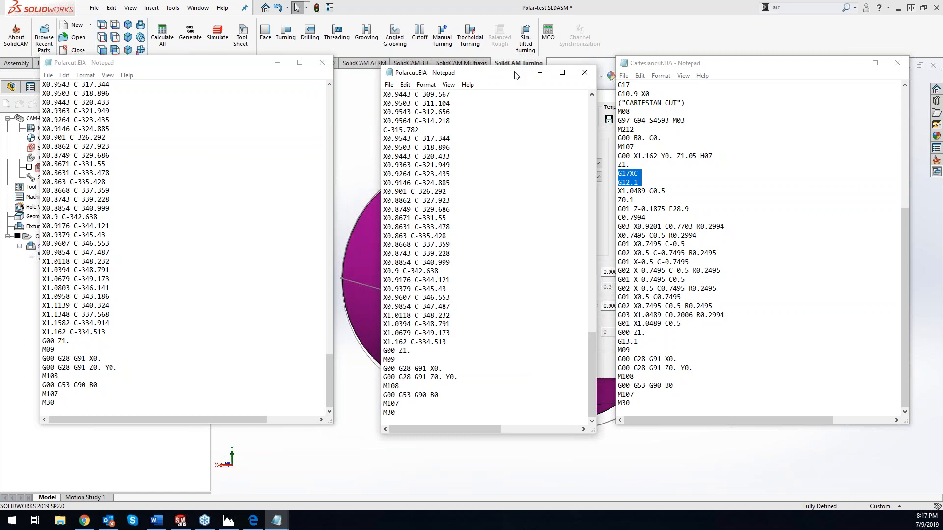
{"action": "left_click_drag", "start_coordinate": [328, 369], "coordinate": [158, 173]}
{"action": "left_click_drag", "start_coordinate": [514, 80], "coordinate": [293, 69]}
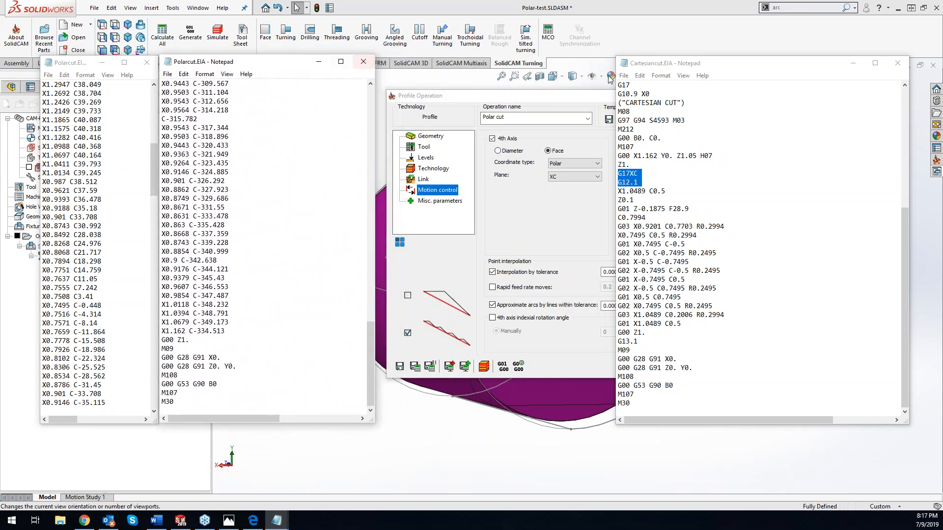
{"action": "left_click_drag", "start_coordinate": [722, 70], "coordinate": [483, 70]}
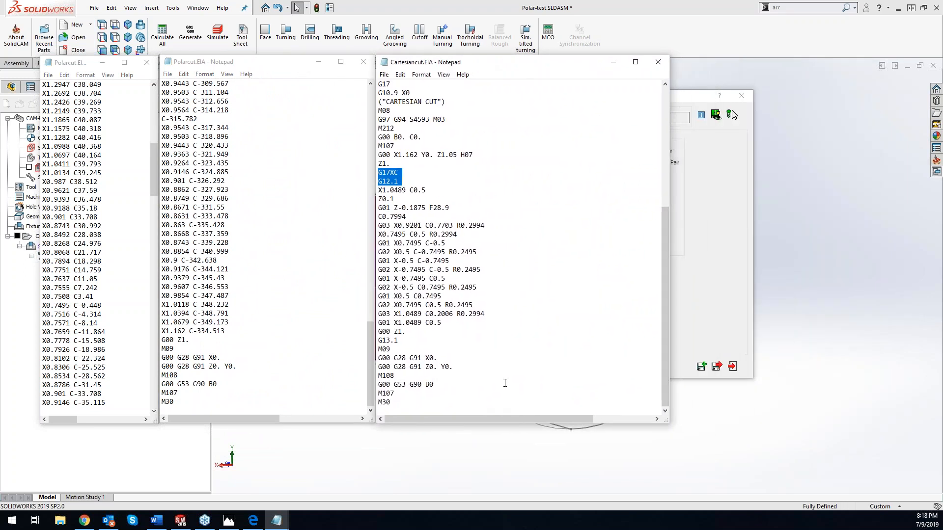
Bring XYcut.EIA up beside the other programs and highlight its first G03 line, followed by the matching G03 line in Cartesiancut.EIA.
{"action": "left_click", "coordinate": [270, 525]}
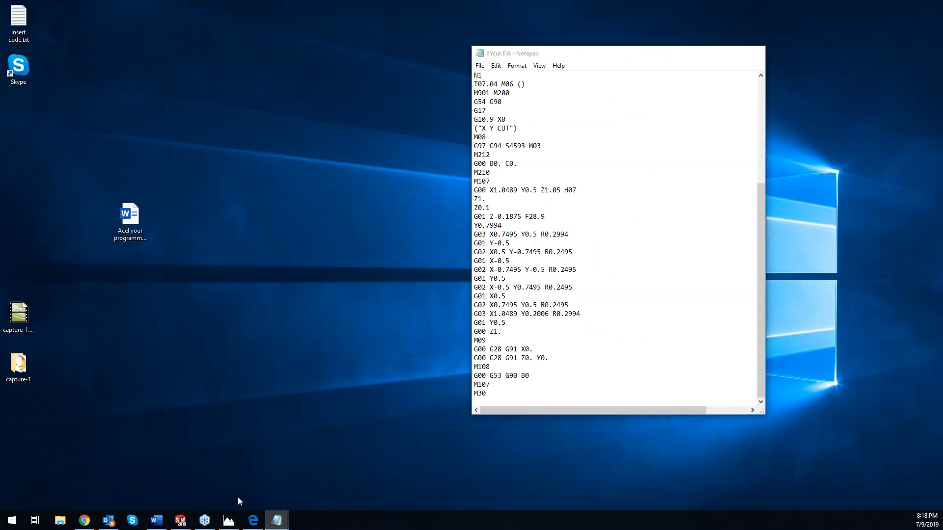
{"action": "left_click", "coordinate": [219, 494]}
{"action": "left_click_drag", "start_coordinate": [576, 59], "coordinate": [647, 72]}
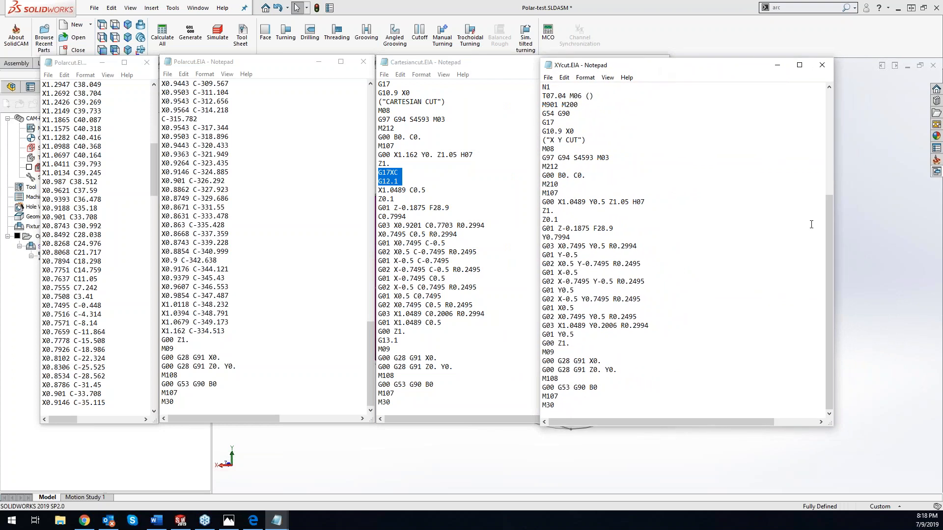
{"action": "mouse_move", "coordinate": [829, 243]}
{"action": "left_mouse_down"}
{"action": "mouse_move", "coordinate": [827, 186]}
{"action": "mouse_move", "coordinate": [832, 227]}
{"action": "left_mouse_up"}
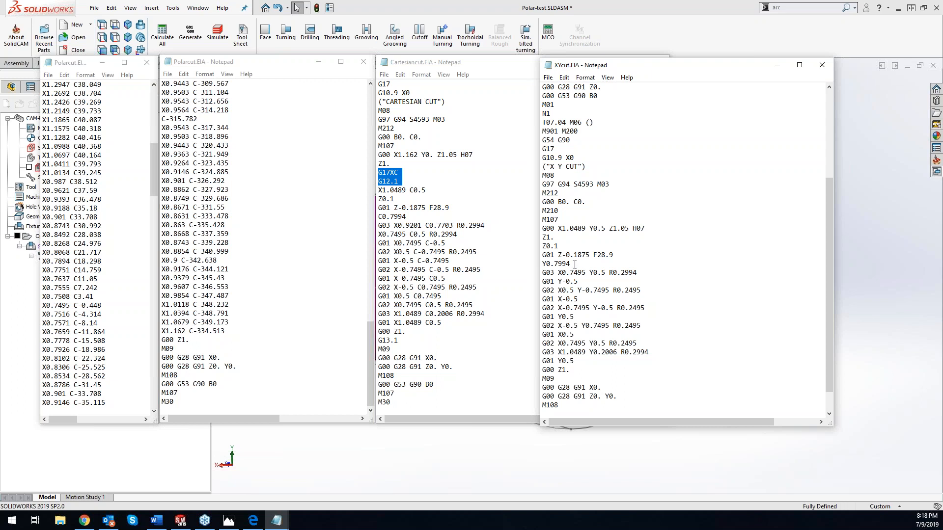
{"action": "left_click_drag", "start_coordinate": [641, 272], "coordinate": [544, 275]}
{"action": "left_click_drag", "start_coordinate": [501, 226], "coordinate": [382, 225]}
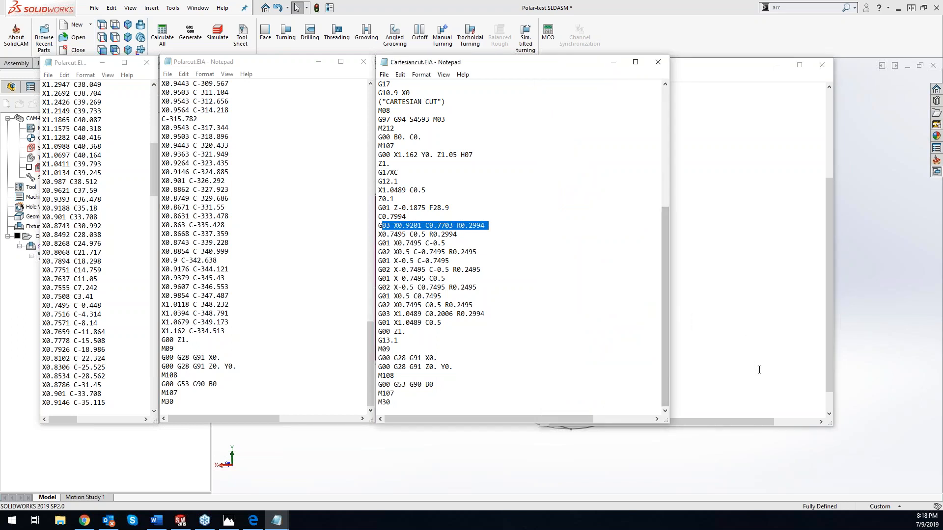
Bring all four Notepad programs back in front of the model and move XYcut.EIA clear of the Cartesiancut.EIA code.
{"action": "left_click", "coordinate": [717, 507]}
{"action": "mouse_move", "coordinate": [289, 523]}
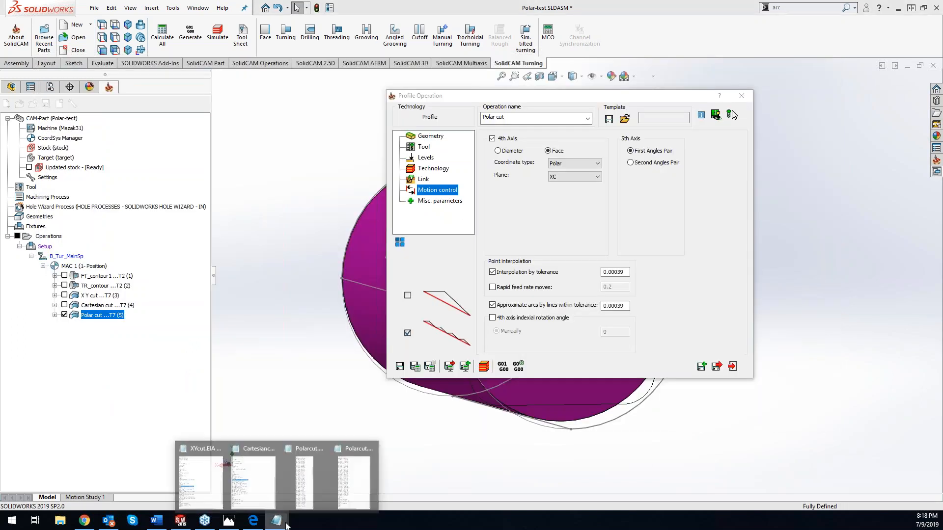
{"action": "left_click", "coordinate": [360, 480]}
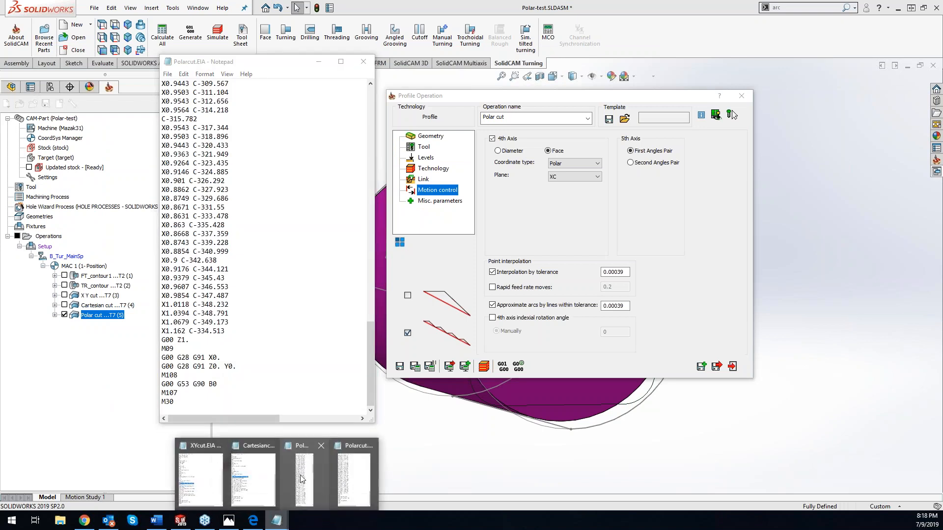
{"action": "left_click", "coordinate": [295, 486]}
{"action": "left_click", "coordinate": [255, 484]}
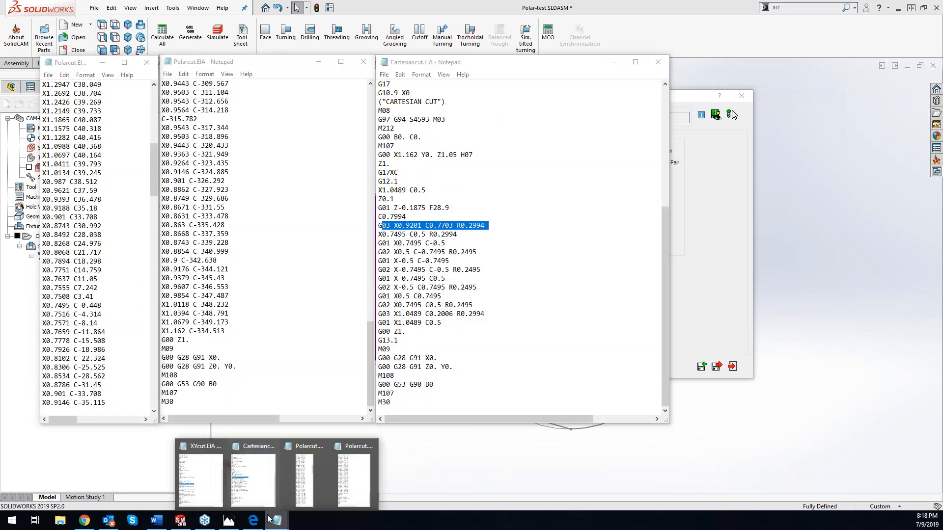
{"action": "left_click", "coordinate": [342, 482]}
{"action": "left_click_drag", "start_coordinate": [720, 68], "coordinate": [758, 24]}
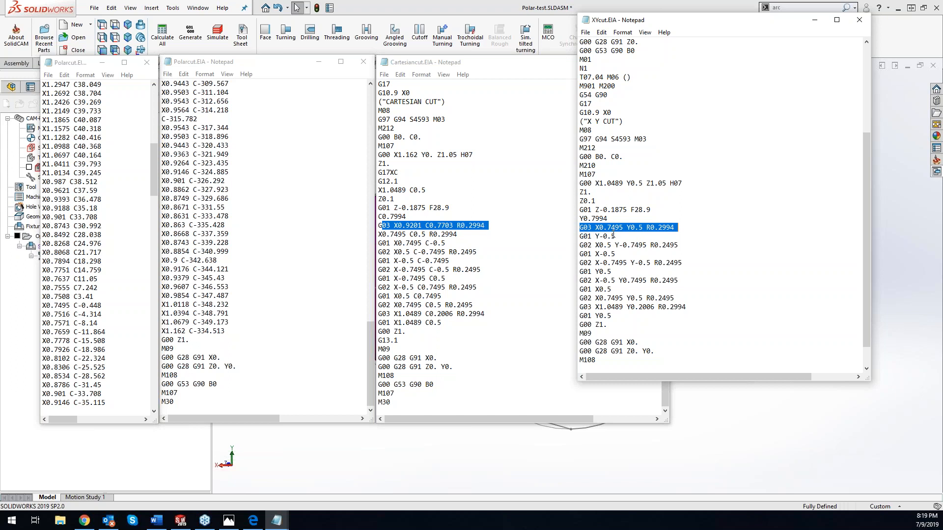
Separate Cartesiancut.EIA from XYcut.EIA and highlight its X0.7495 C0.5 R0.2994 line and its G17XC and G12.1 lines.
{"action": "left_click_drag", "start_coordinate": [461, 235], "coordinate": [380, 237]}
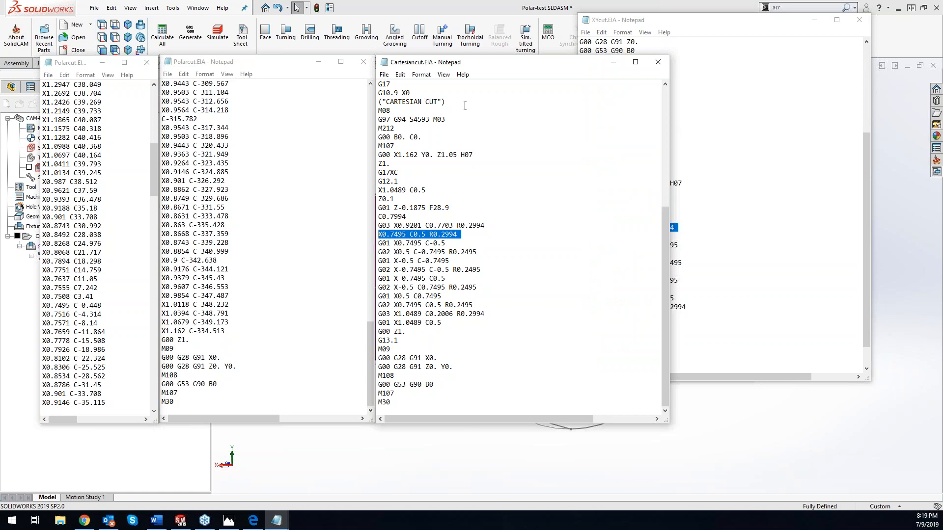
{"action": "left_click_drag", "start_coordinate": [507, 67], "coordinate": [407, 65]}
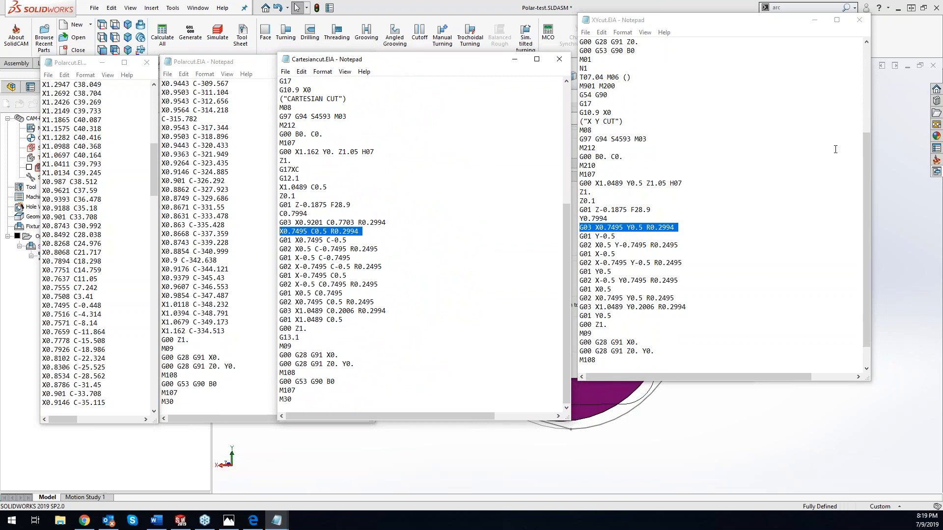
{"action": "left_click_drag", "start_coordinate": [694, 25], "coordinate": [692, 31]}
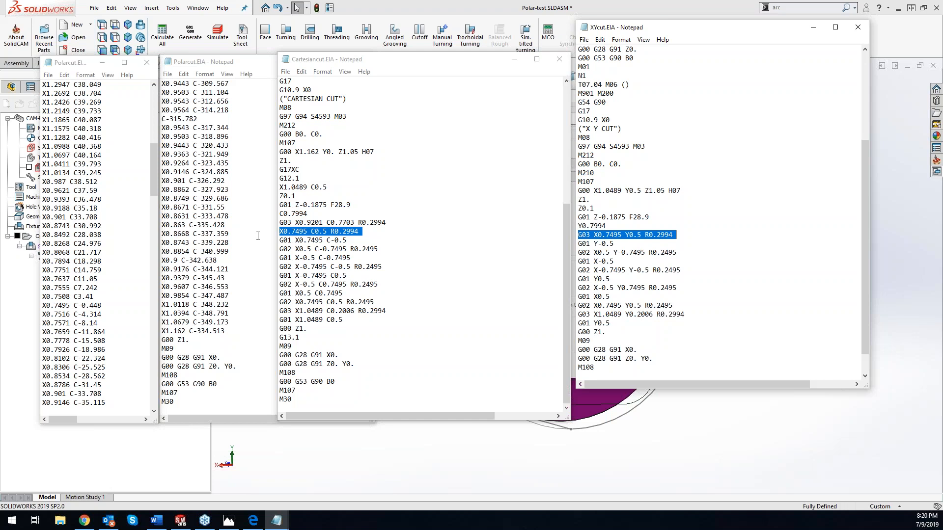
{"action": "left_click_drag", "start_coordinate": [301, 178], "coordinate": [280, 167]}
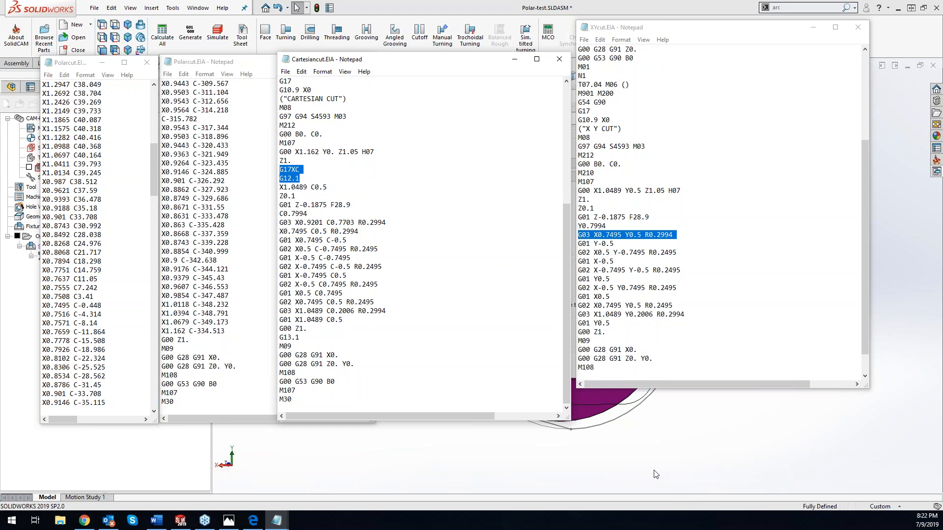
{"action": "left_click", "coordinate": [899, 471]}
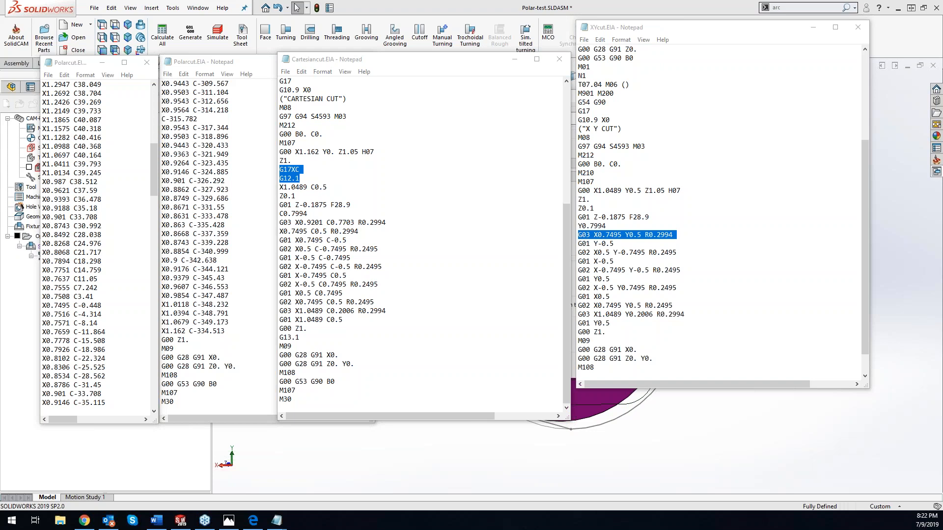
Return to SolidCAM, exit the Polar cut operation without saving and open the X Y cut operation's motion control settings.
{"action": "left_click", "coordinate": [705, 470]}
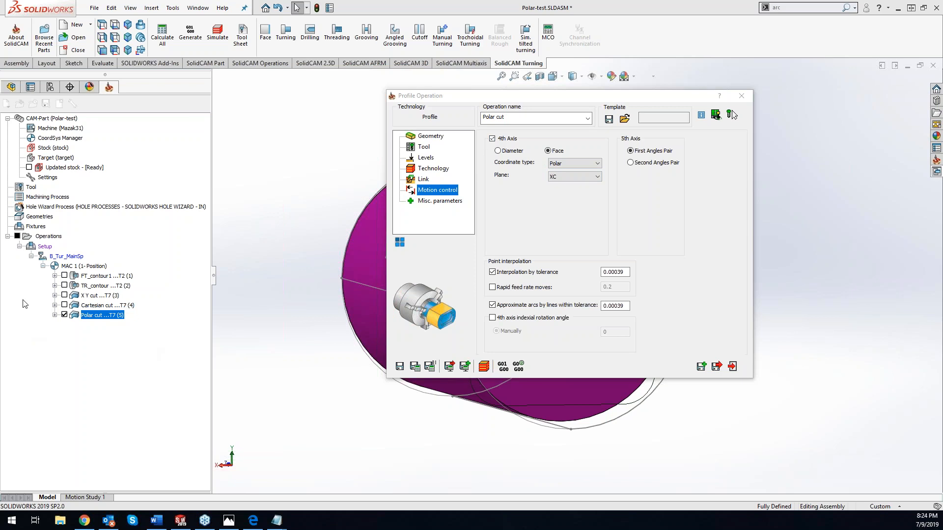
{"action": "double_click", "coordinate": [88, 296]}
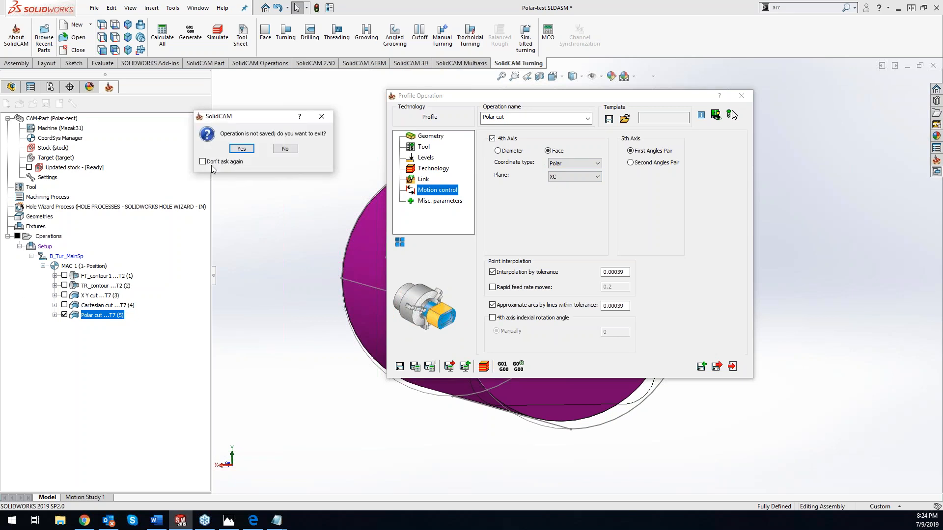
{"action": "left_click", "coordinate": [246, 150]}
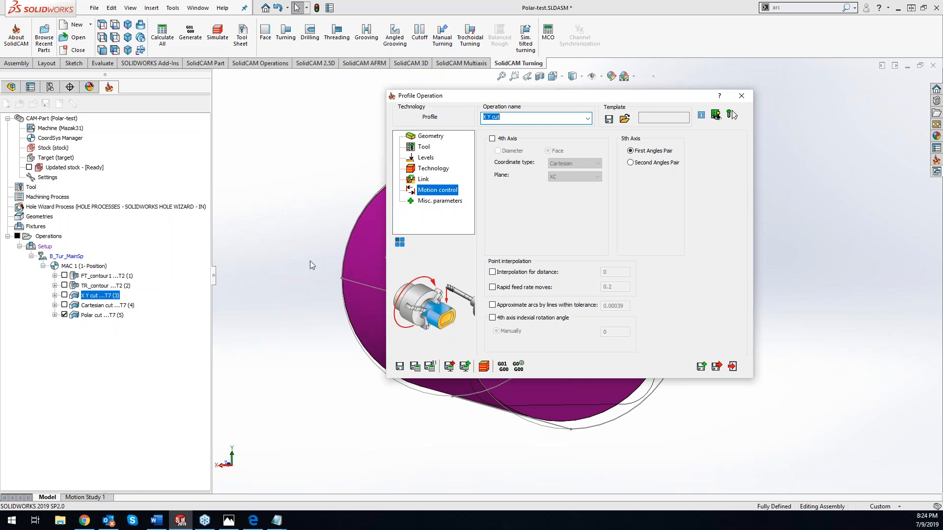
Bring the Notepad programs back up and line up Polarcut.EIA, Cartesiancut.EIA and XYcut.EIA side by side.
{"action": "left_click", "coordinate": [277, 521]}
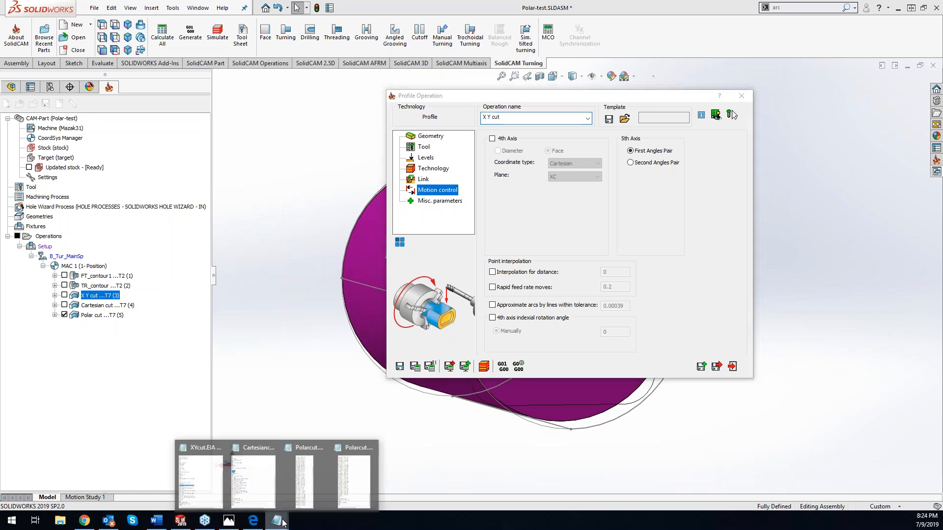
{"action": "left_click", "coordinate": [352, 486]}
{"action": "left_click", "coordinate": [276, 521]}
{"action": "left_click", "coordinate": [261, 479]}
{"action": "left_click", "coordinate": [276, 521]}
{"action": "left_click", "coordinate": [338, 477]}
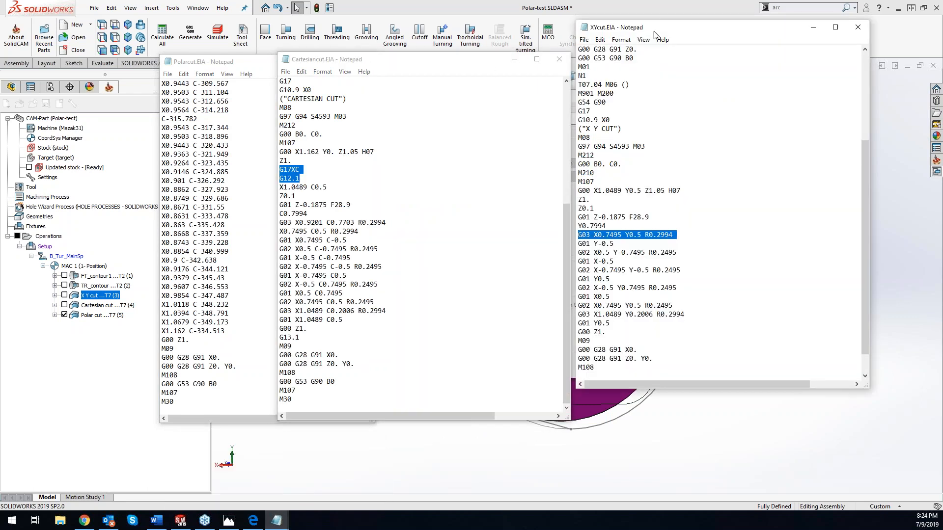
{"action": "left_click_drag", "start_coordinate": [690, 30], "coordinate": [684, 63]}
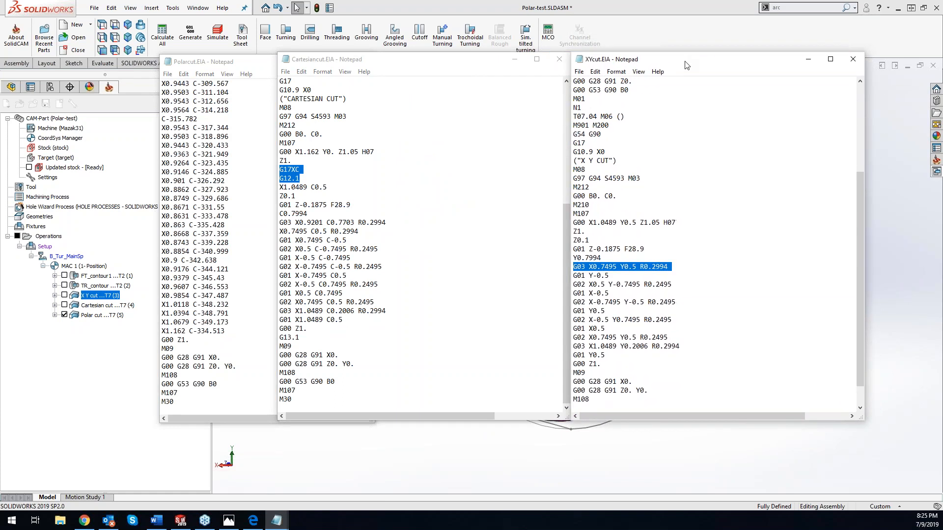
{"action": "left_click_drag", "start_coordinate": [255, 62], "coordinate": [158, 61]}
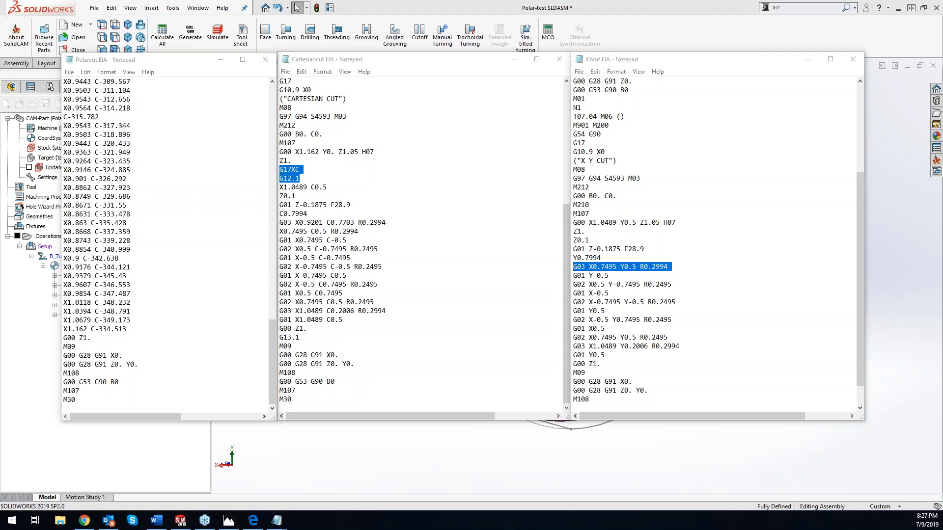
Simulate the X Y cut operation in SolidVerify, stepping through its first moves around the boss.
{"action": "left_click", "coordinate": [180, 520]}
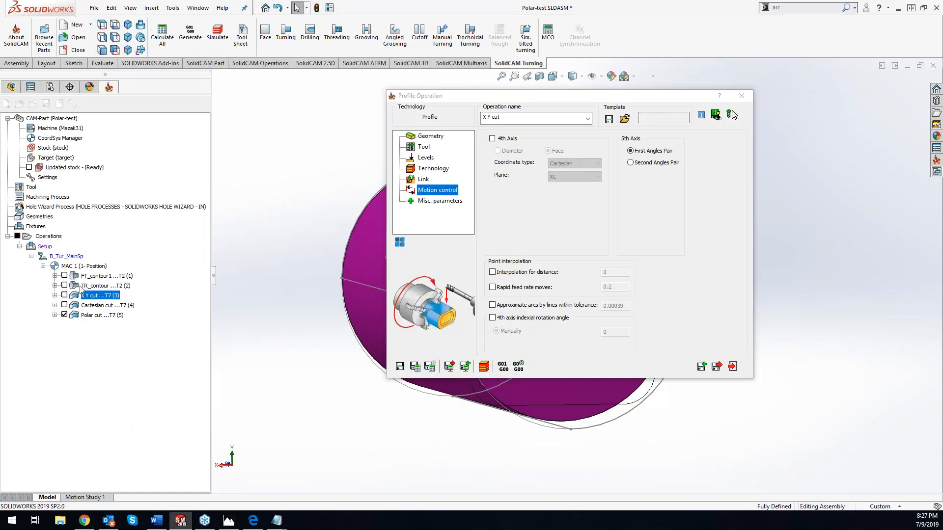
{"action": "left_click", "coordinate": [489, 368]}
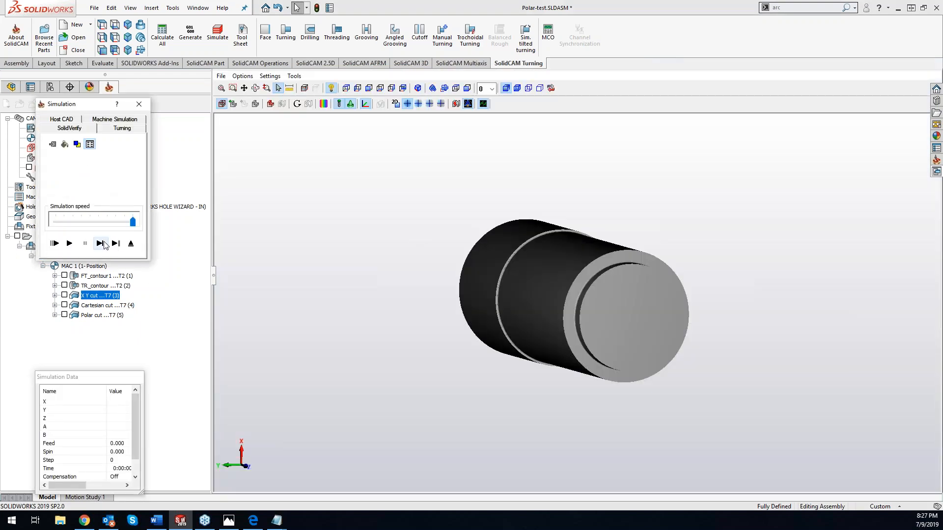
{"action": "left_click", "coordinate": [100, 244]}
{"action": "left_click", "coordinate": [101, 244]}
{"action": "left_click", "coordinate": [100, 244]}
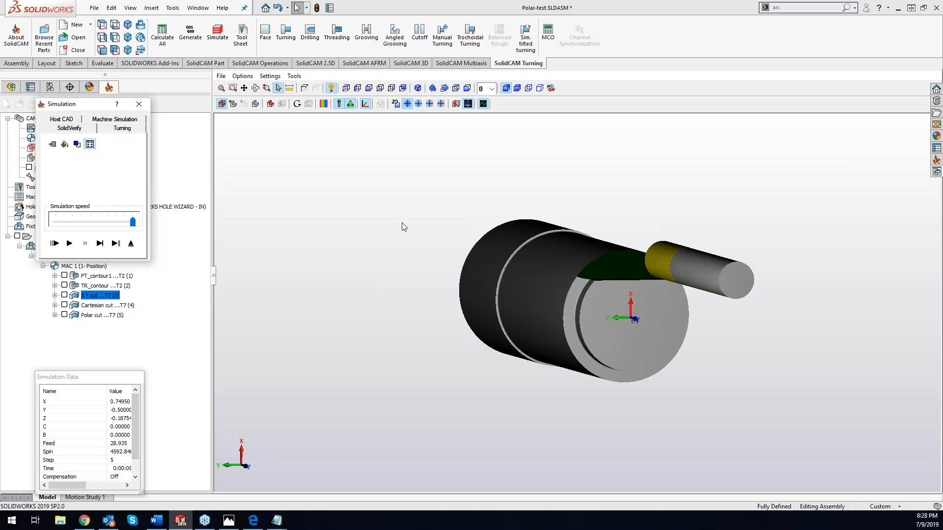
Try to run Machine Simulation for the X Y cut operation and switch to the Host CAD simulation.
{"action": "left_click", "coordinate": [131, 119]}
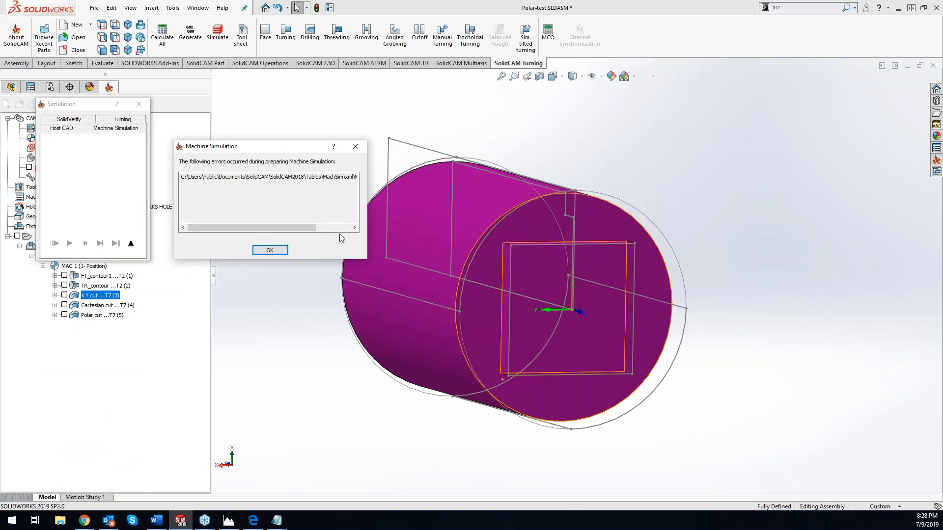
{"action": "left_click", "coordinate": [270, 251]}
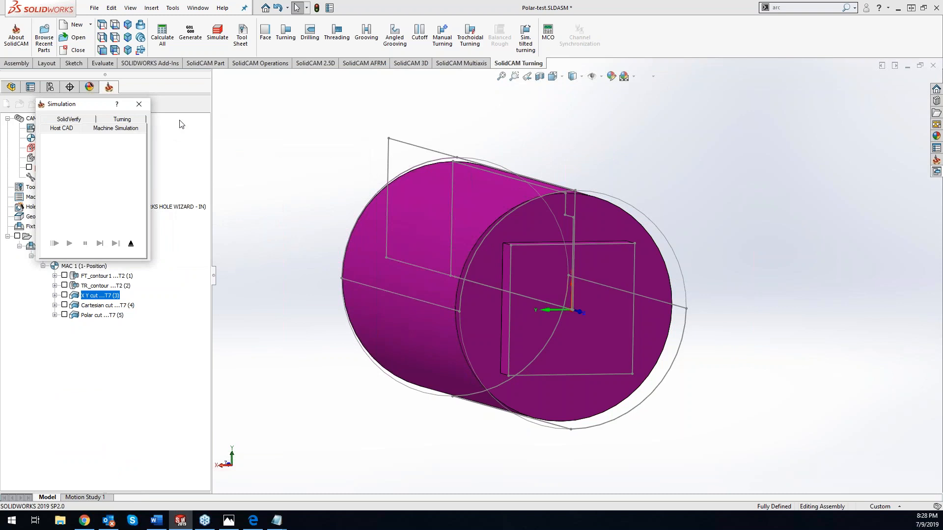
{"action": "left_click", "coordinate": [71, 130]}
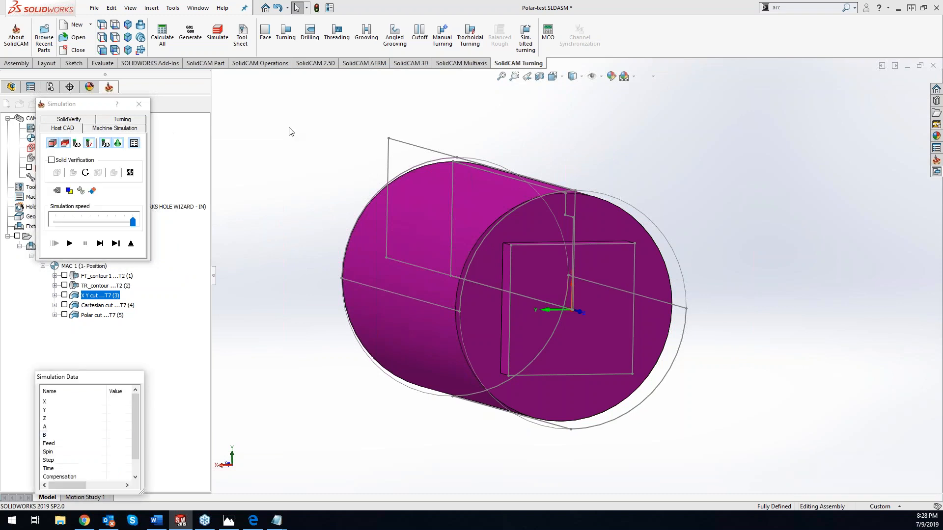
Close the simulation and open the Cartesian cut operation's motion control settings.
{"action": "left_click", "coordinate": [141, 105]}
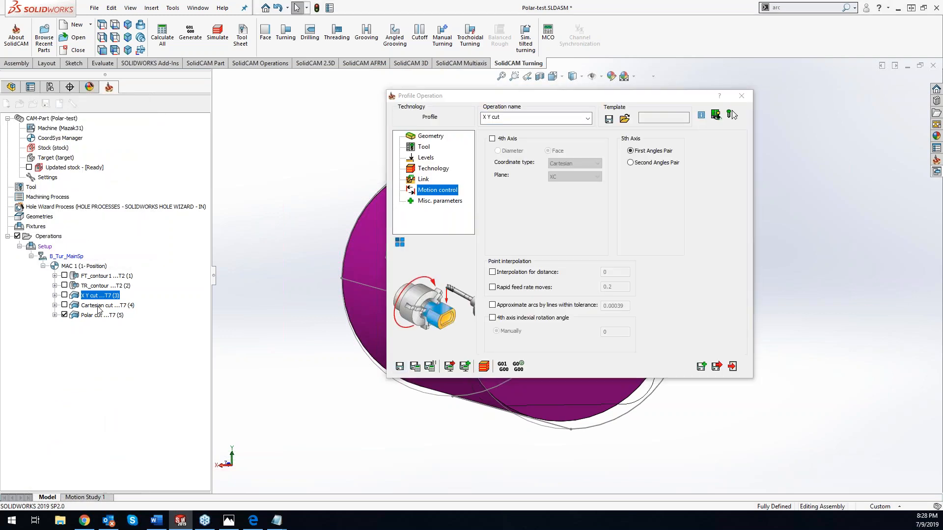
{"action": "left_click", "coordinate": [97, 306]}
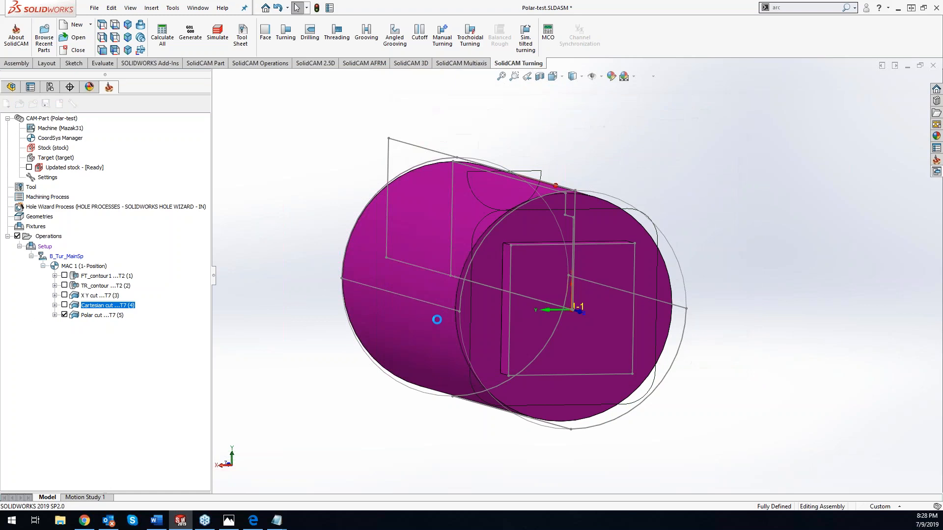
{"action": "double_click", "coordinate": [104, 309]}
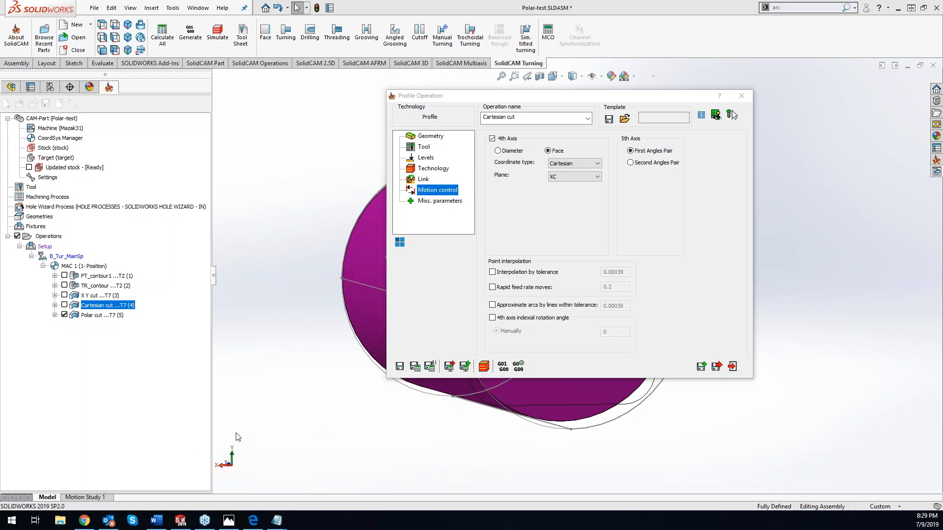
Switch to Chrome and show the SolidCAM University playlists and the KevCAM Night School registration page.
{"action": "mouse_move", "coordinate": [83, 522]}
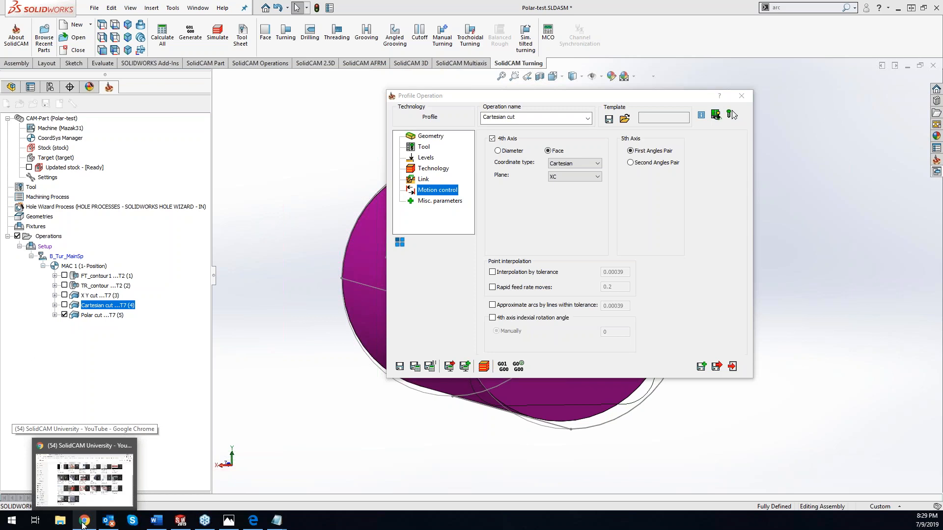
{"action": "mouse_move", "coordinate": [113, 526]}
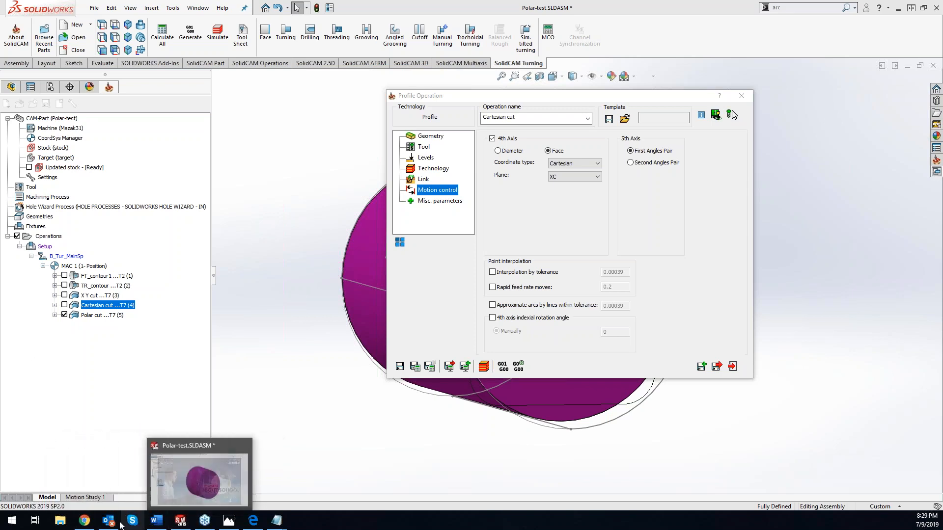
{"action": "left_click", "coordinate": [84, 521]}
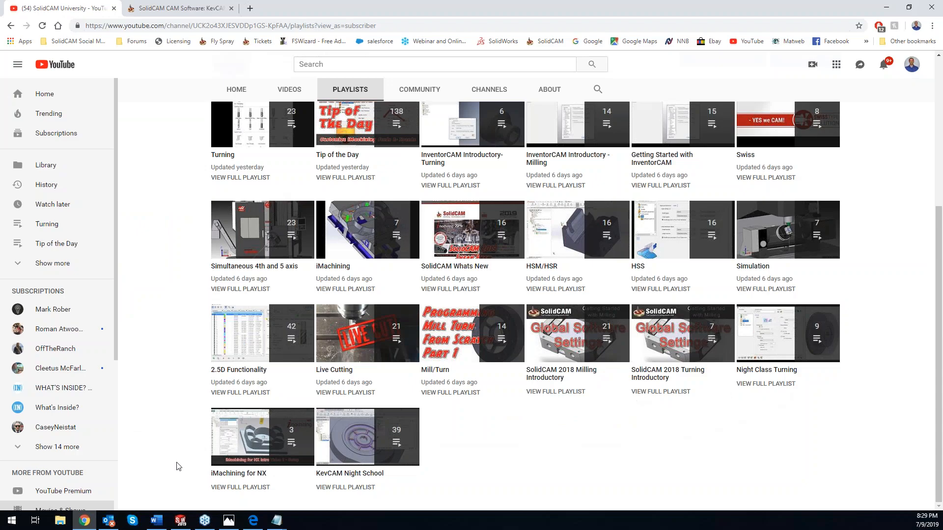
{"action": "left_click", "coordinate": [205, 6]}
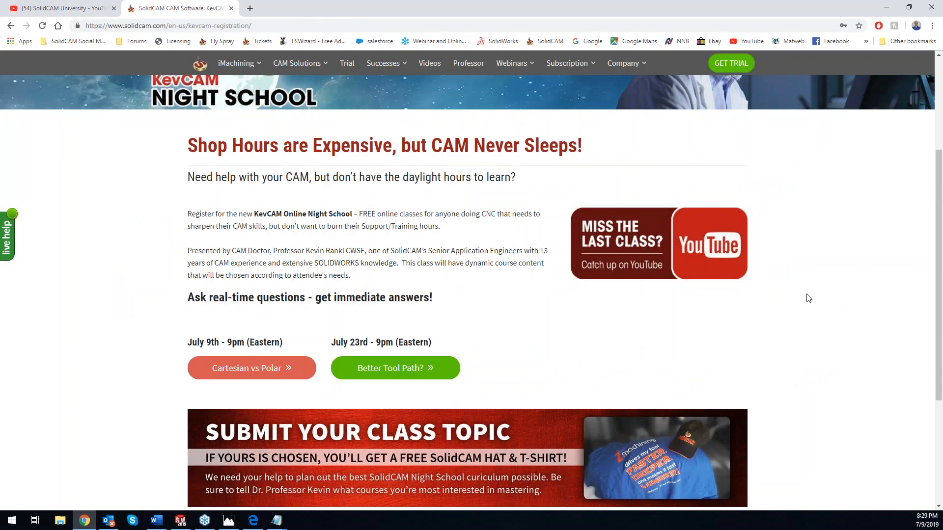